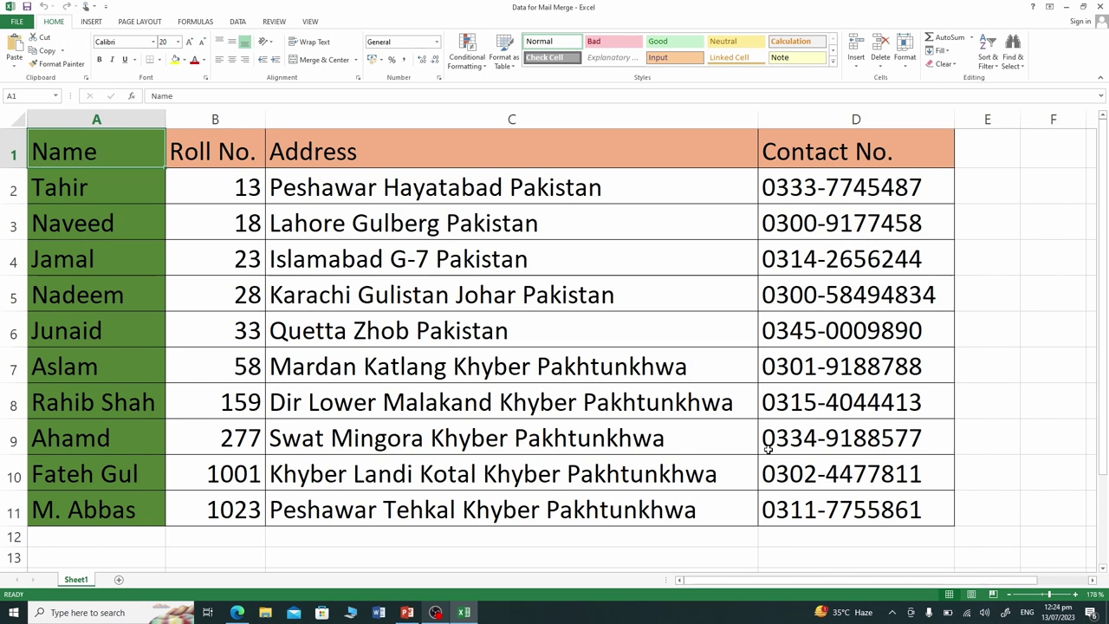
Save the workbook to the Desktop as Data for Mail Merge.xlsx, overwriting the existing copy
click(15, 21)
click(27, 138)
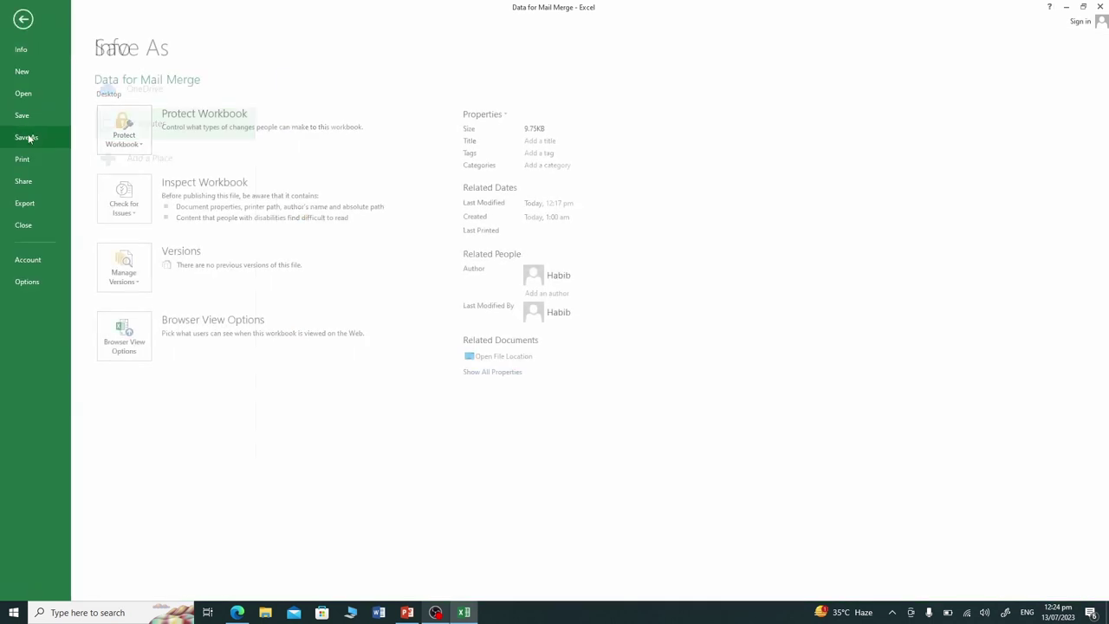
click(309, 238)
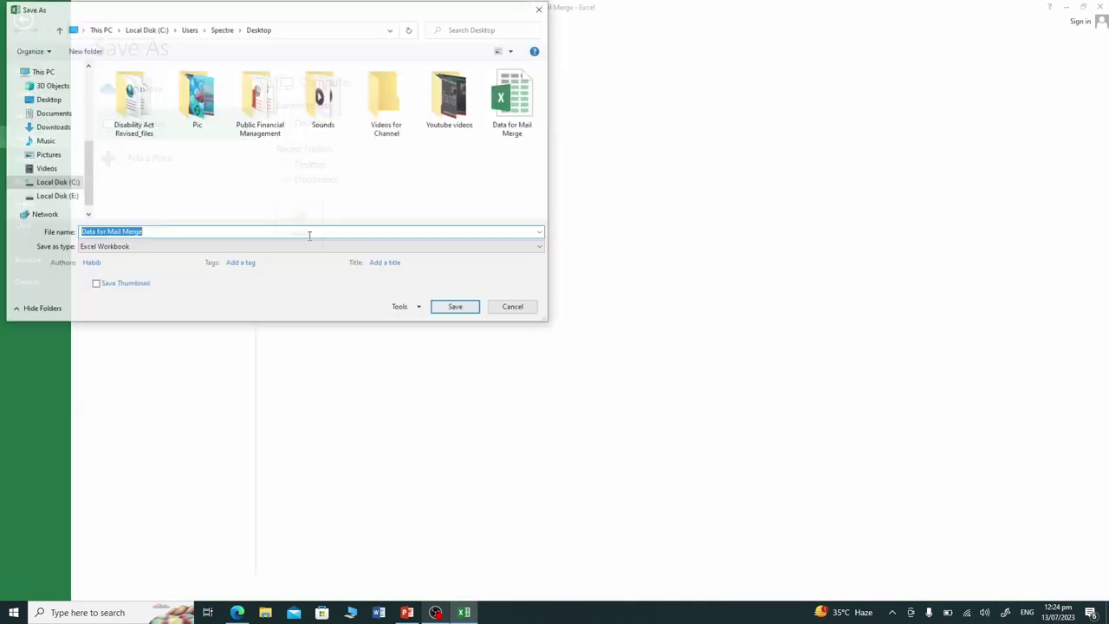
scroll(89, 165, up, 3)
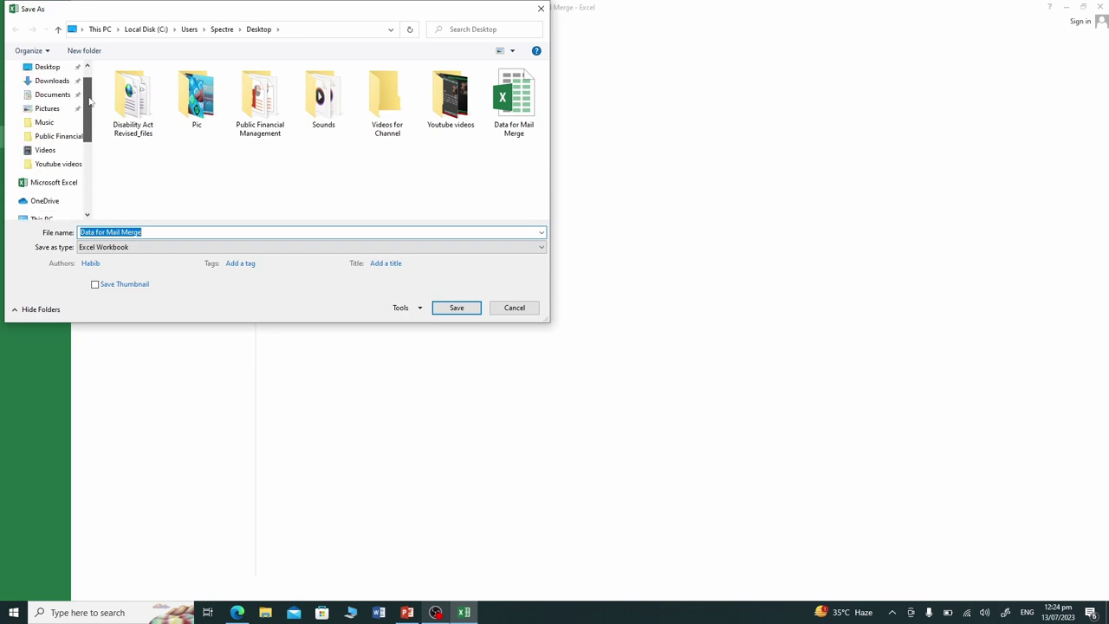
scroll(89, 165, up, 2)
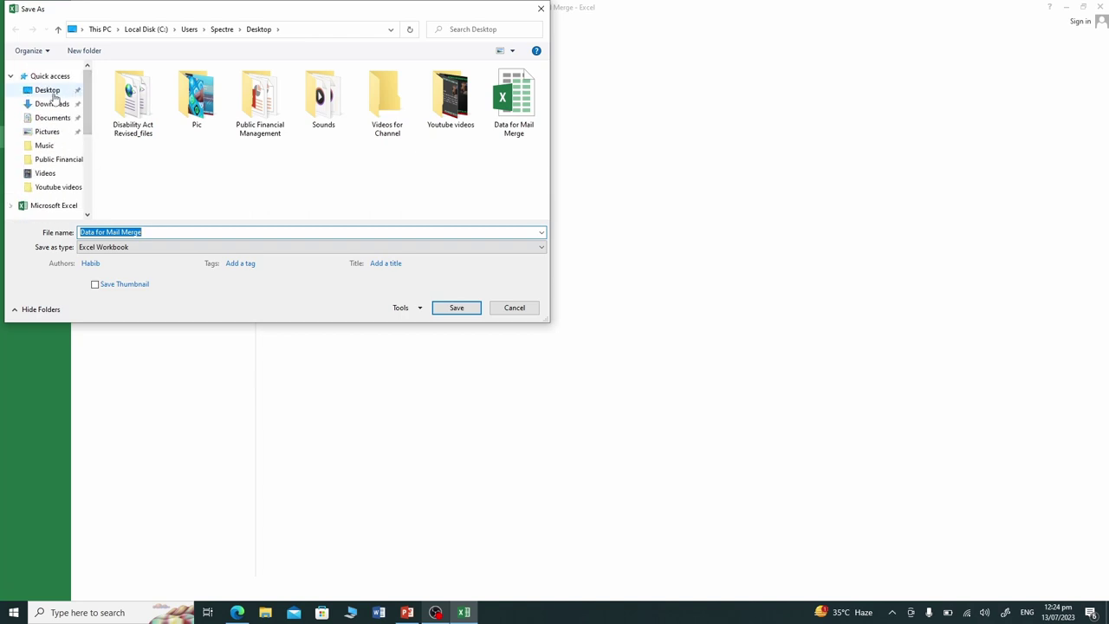
click(52, 92)
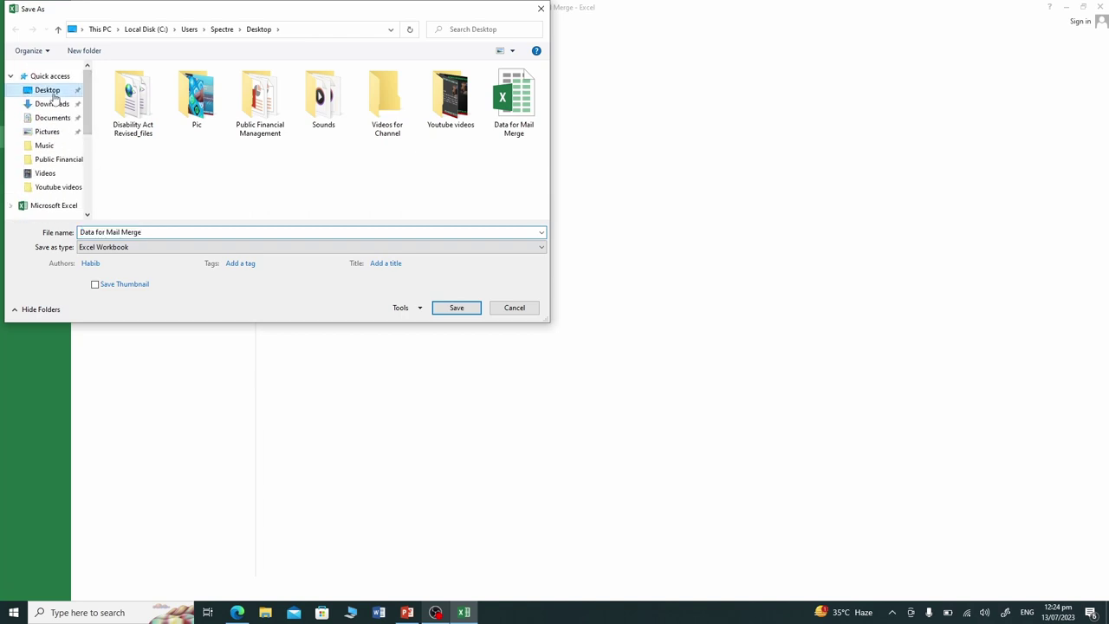
click(159, 231)
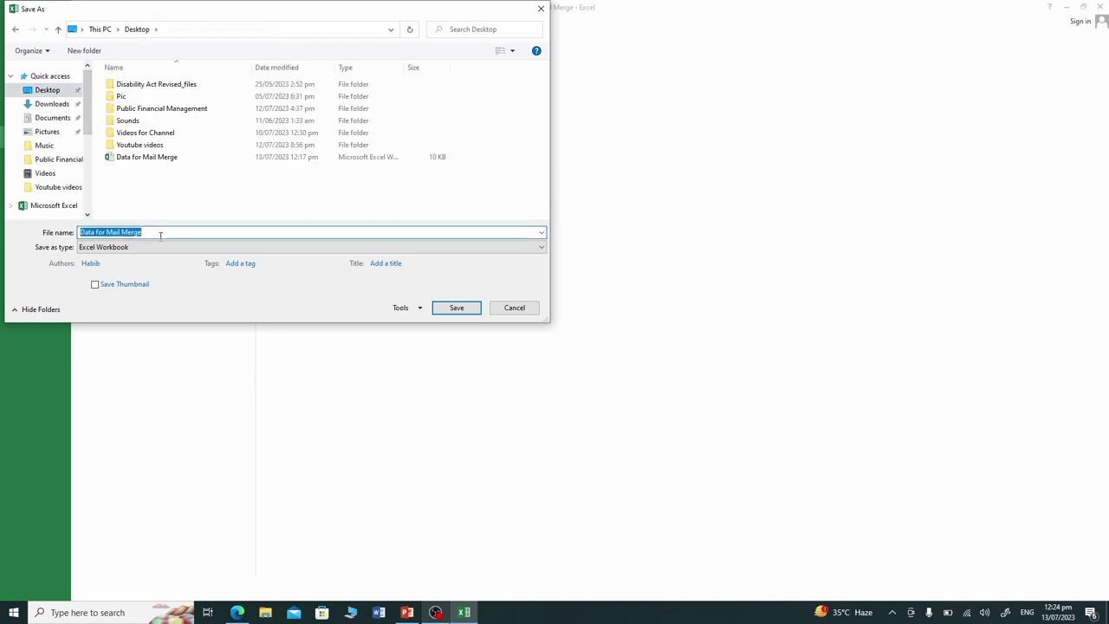
click(460, 310)
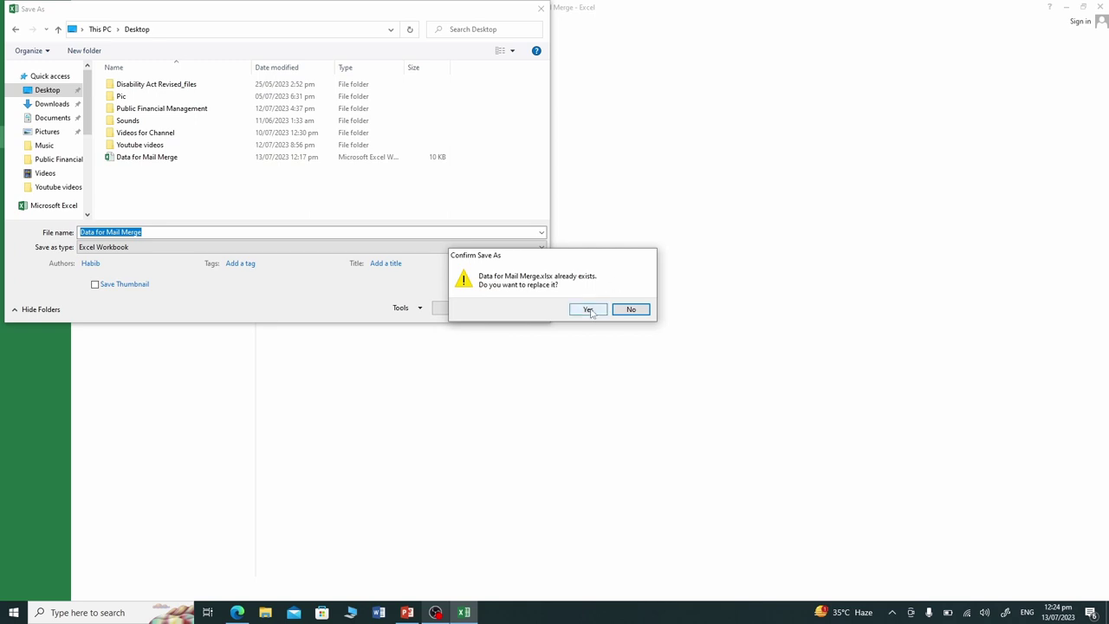
click(588, 309)
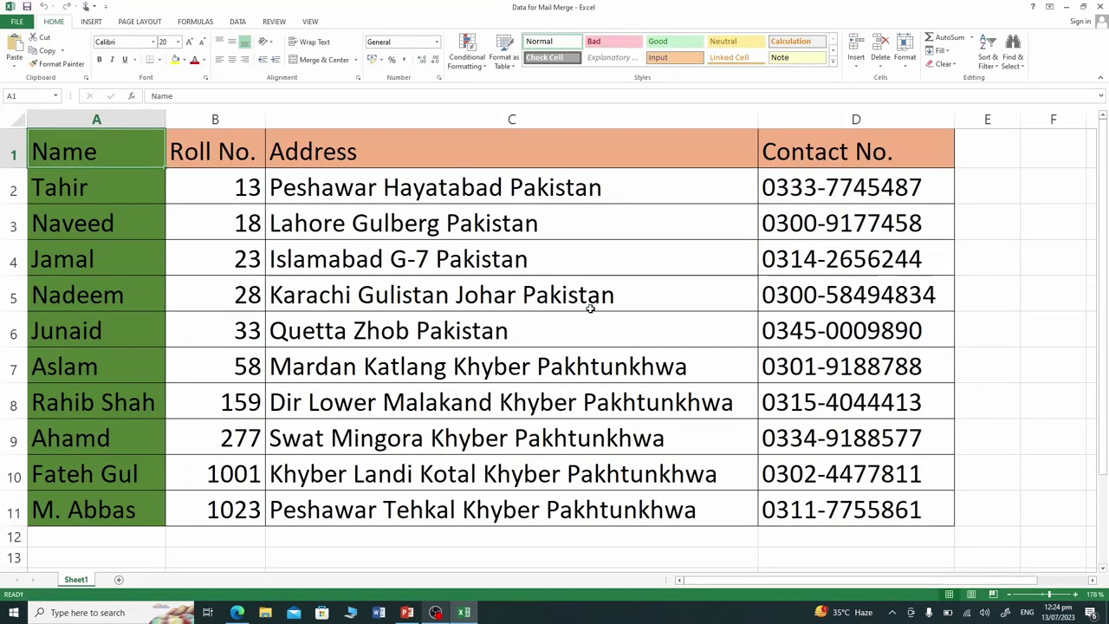
Close Excel and start a new blank Word document
click(1104, 6)
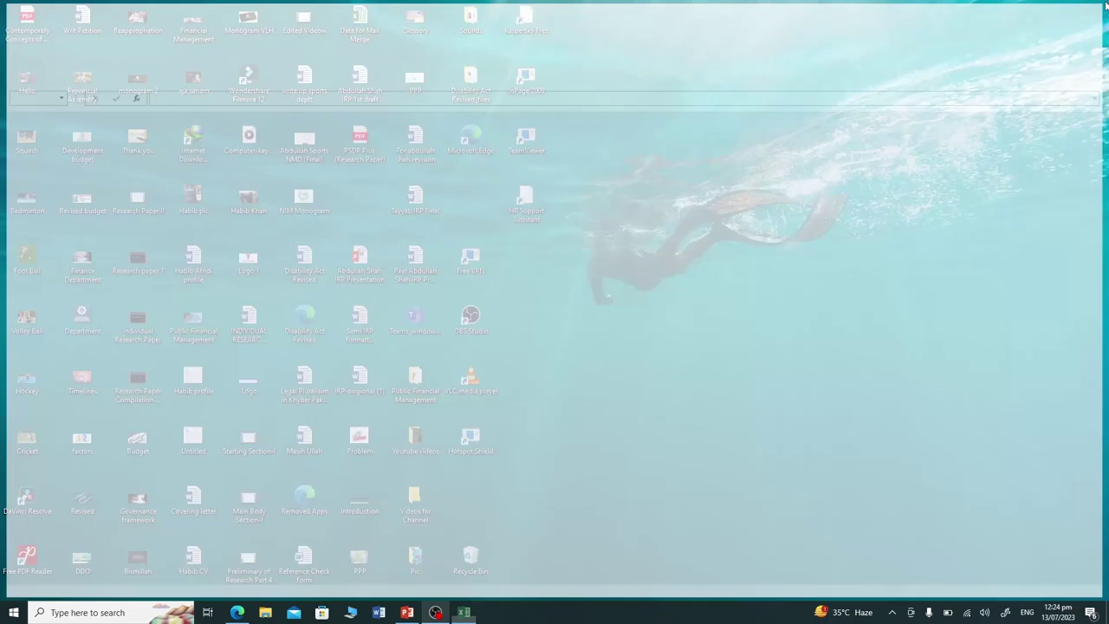
click(378, 612)
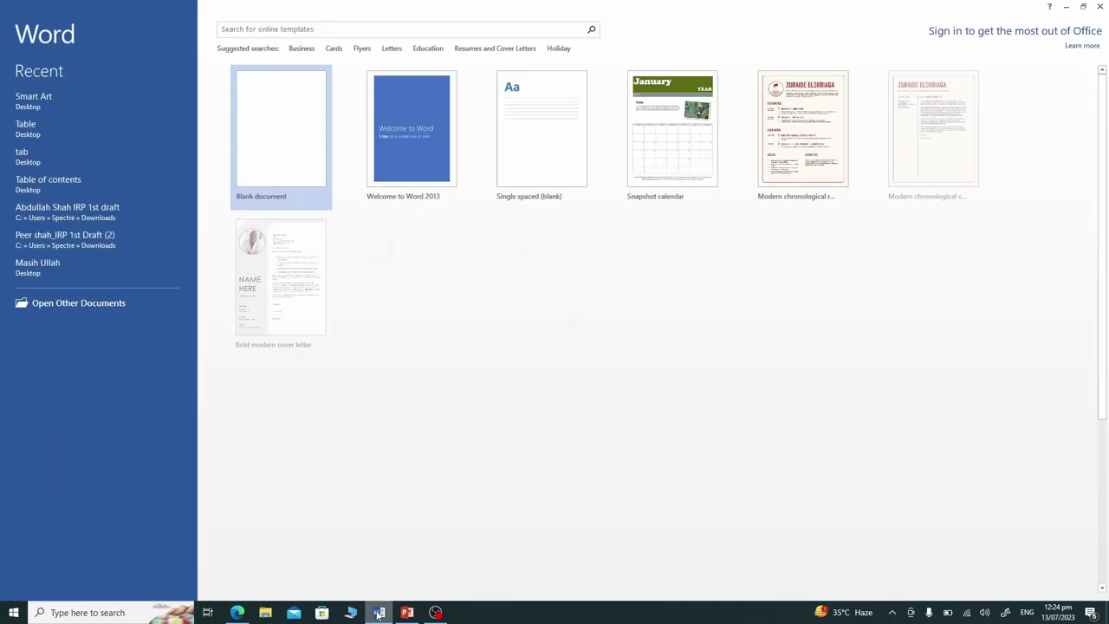
click(257, 138)
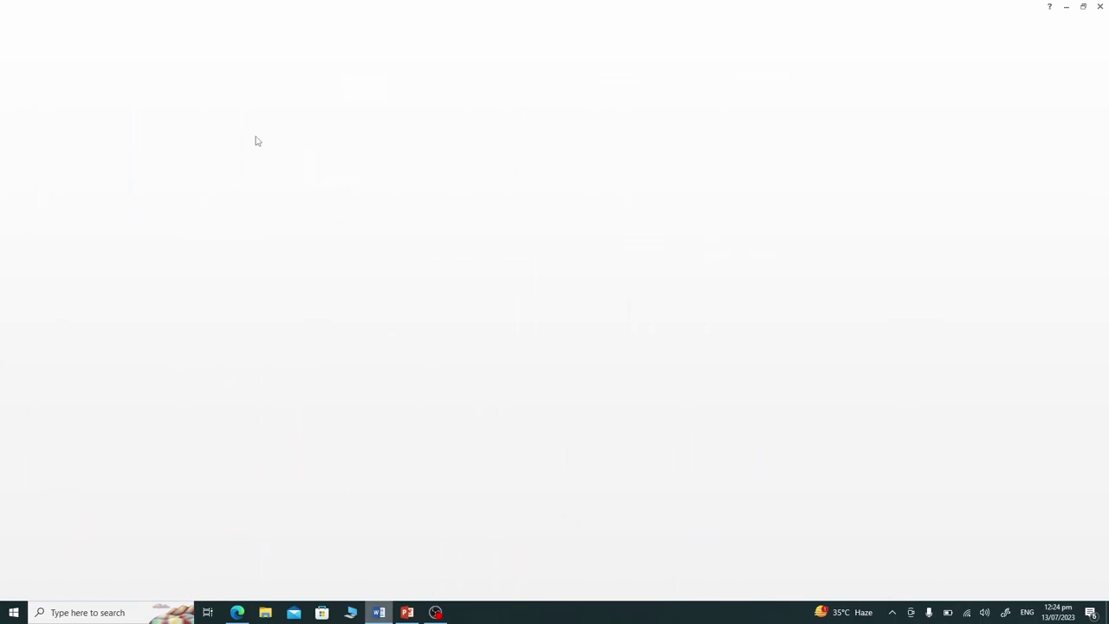
double_click(256, 136)
double_click(218, 251)
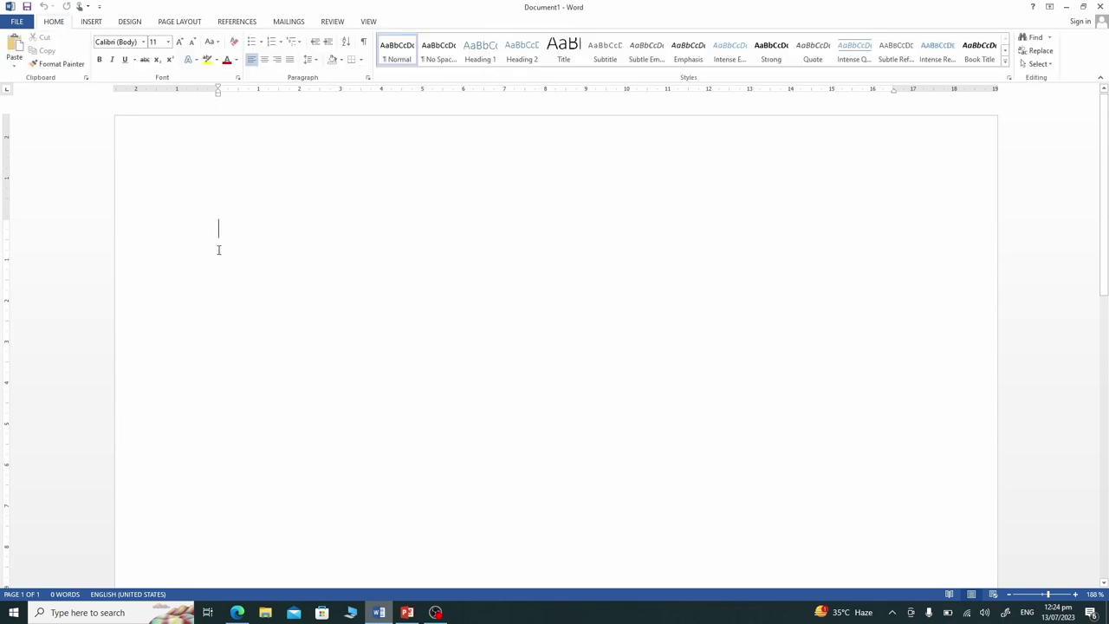
Start a Letters mail merge and bring up the Select Recipients options
click(286, 22)
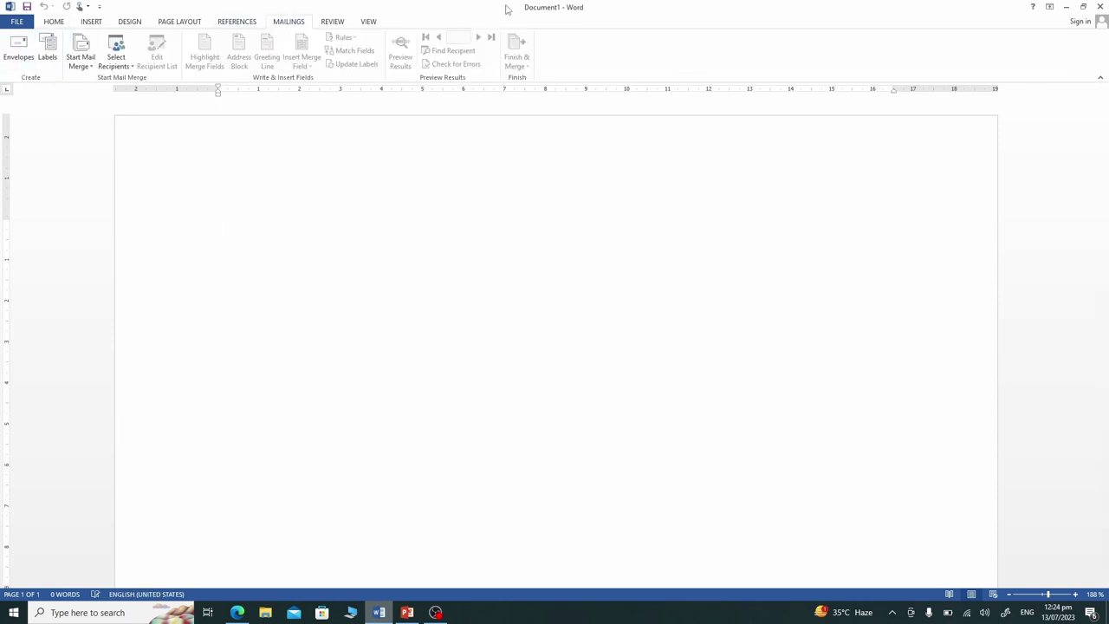
click(94, 71)
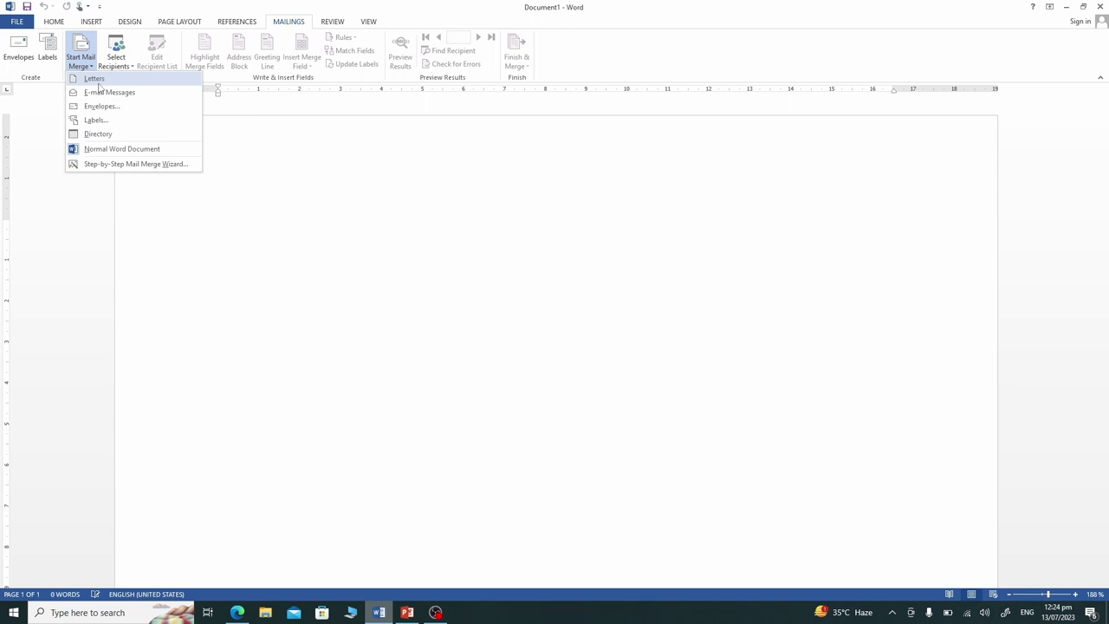
click(99, 83)
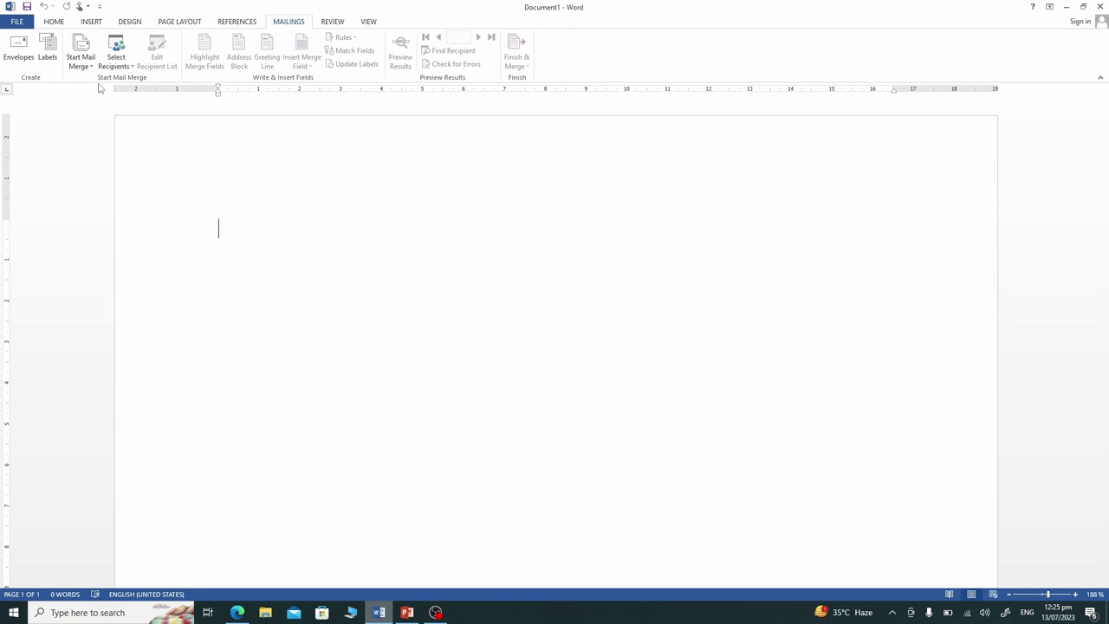
click(121, 63)
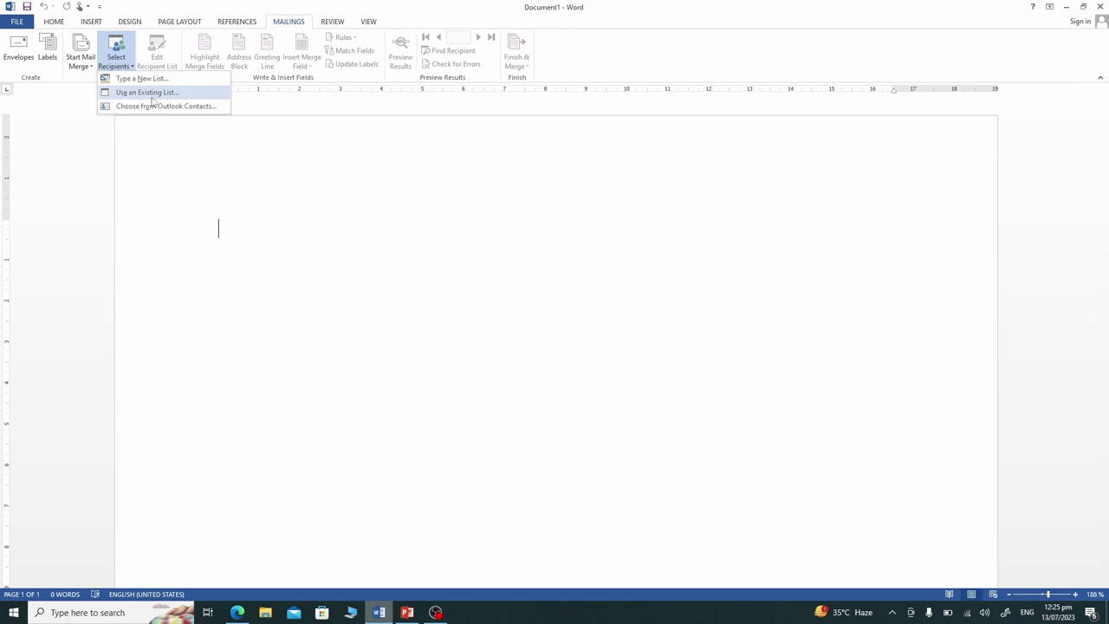
Use the existing Data for Mail Merge workbook on the Desktop, table Sheet1$, as recipients
click(151, 96)
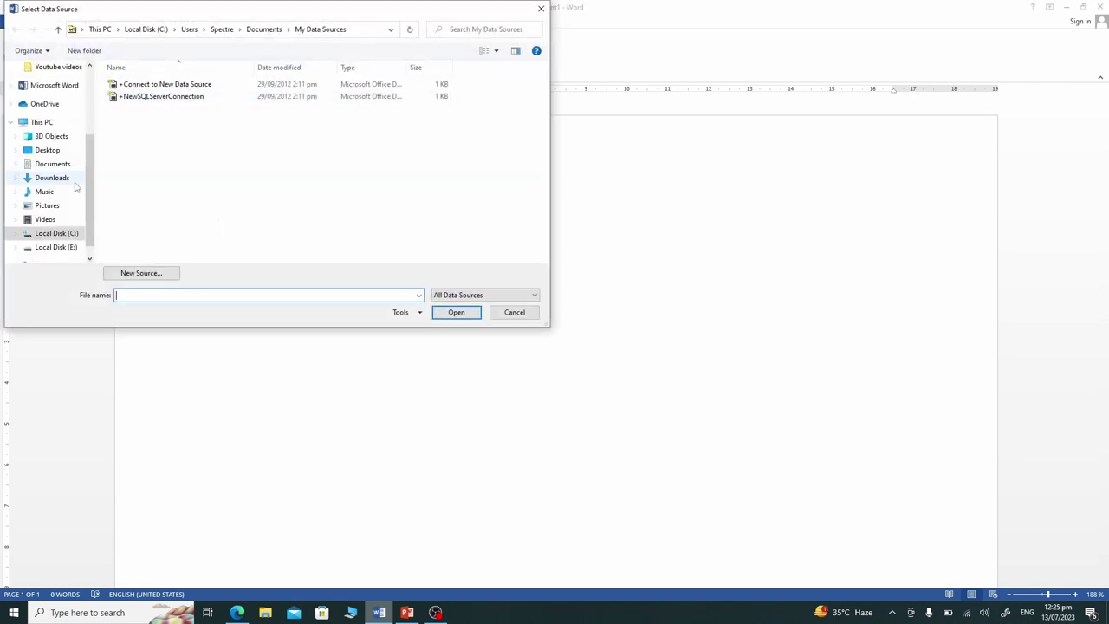
drag(91, 194, 91, 87)
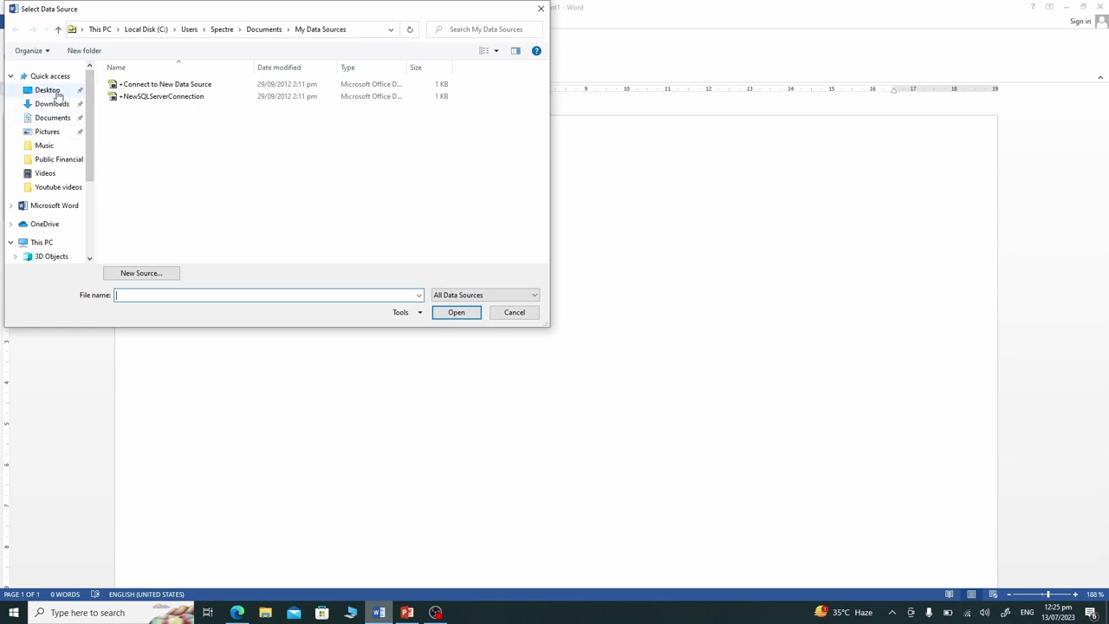
click(52, 90)
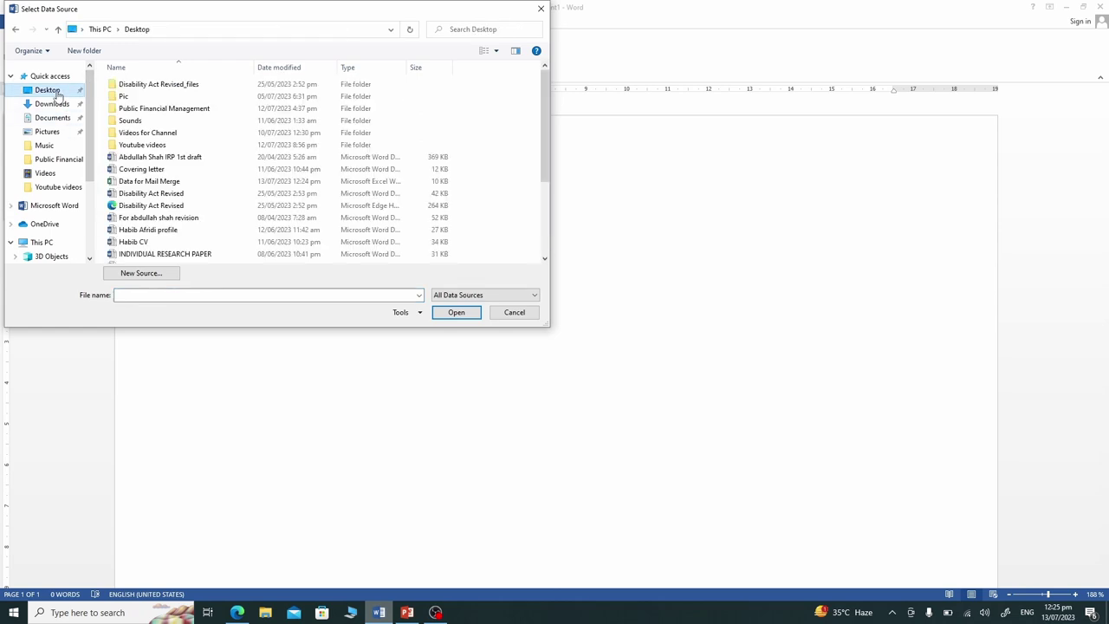
click(150, 183)
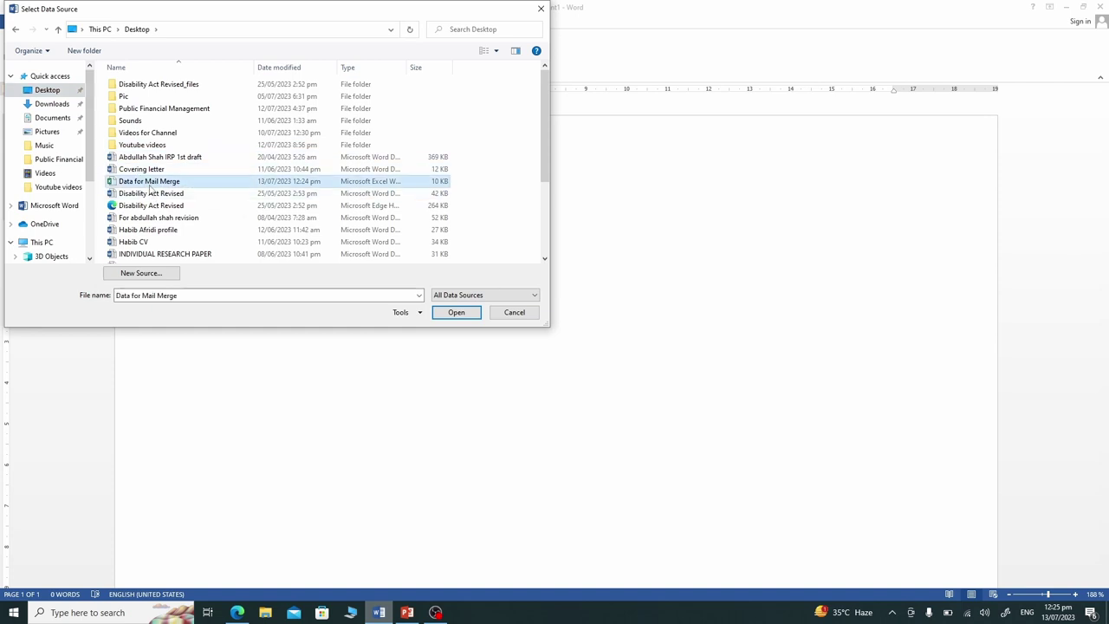
click(457, 313)
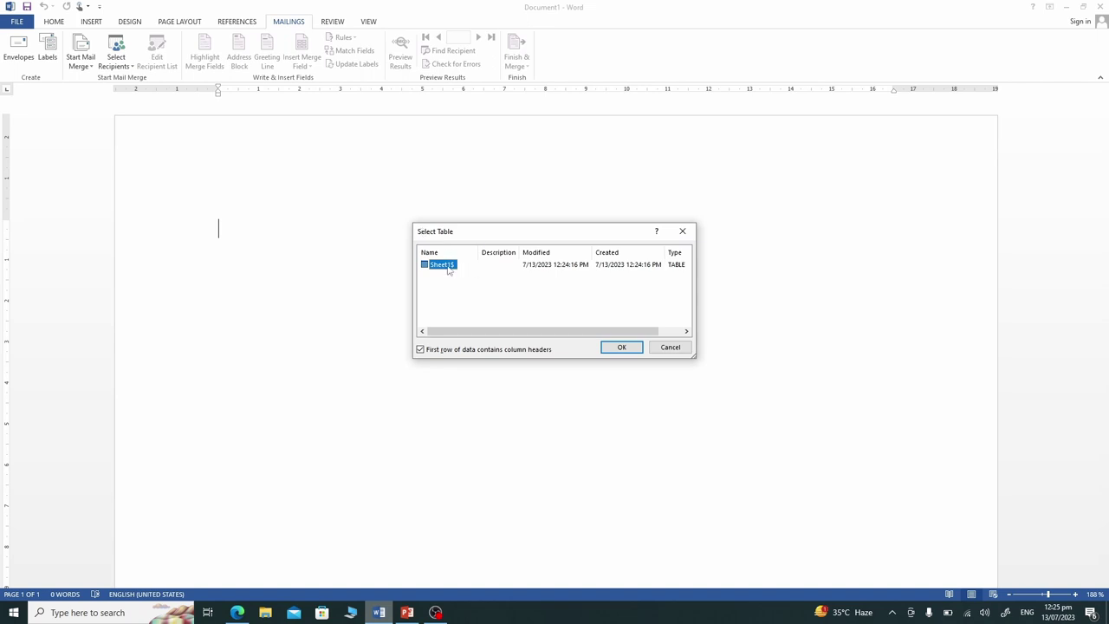
click(620, 346)
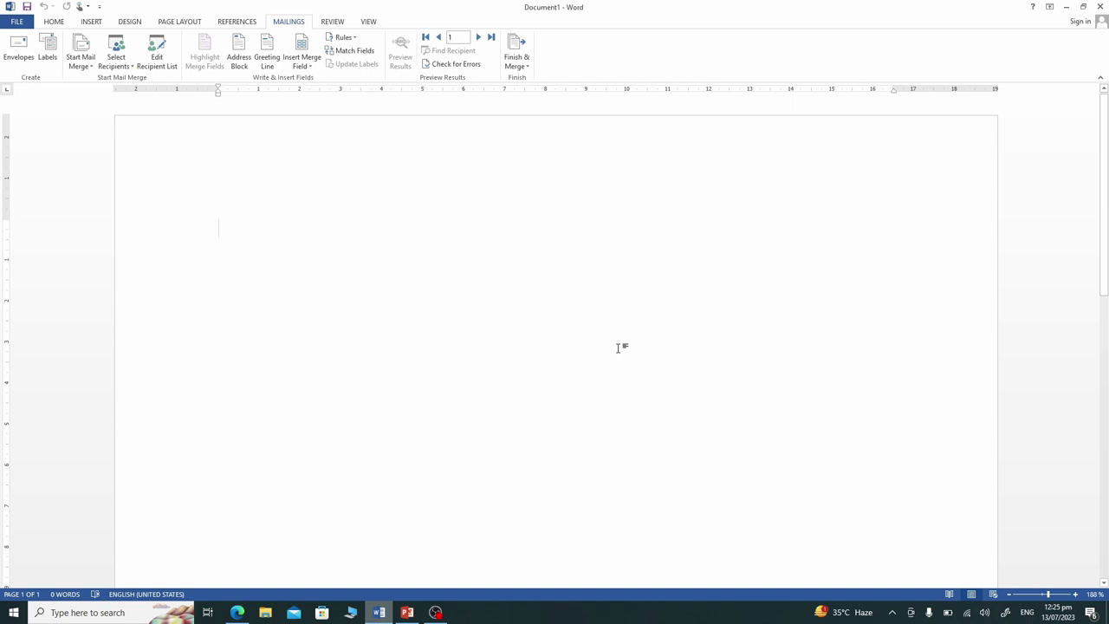
Type 'To,' and insert an indented «Name» merge field followed by a comma
text(To,)
key(Return)
key(Tab)
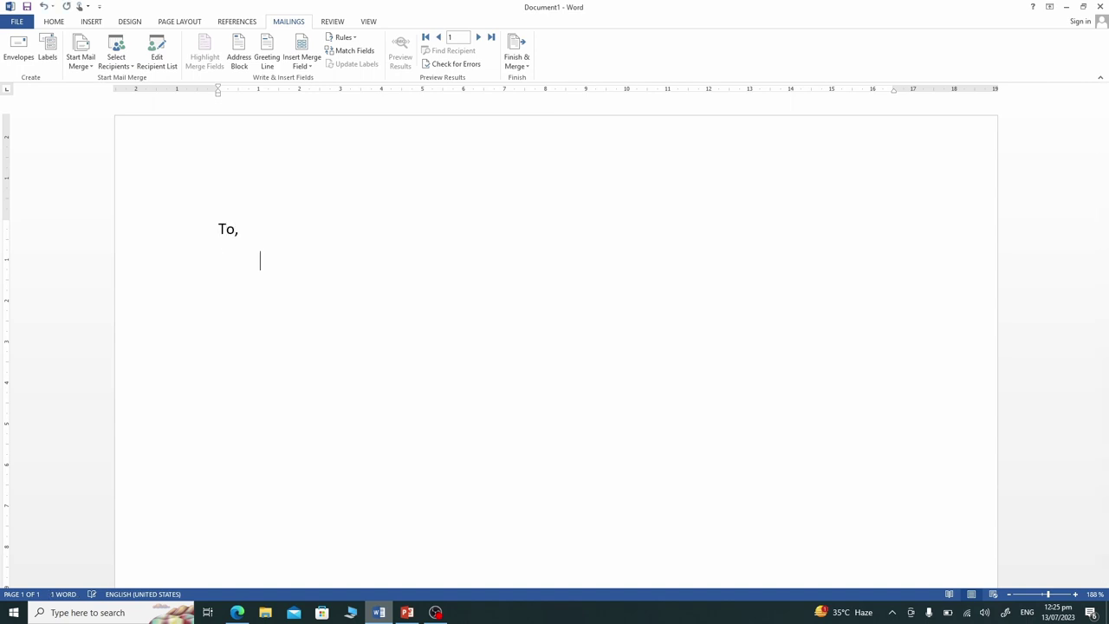
key(Tab)
key(Tab)
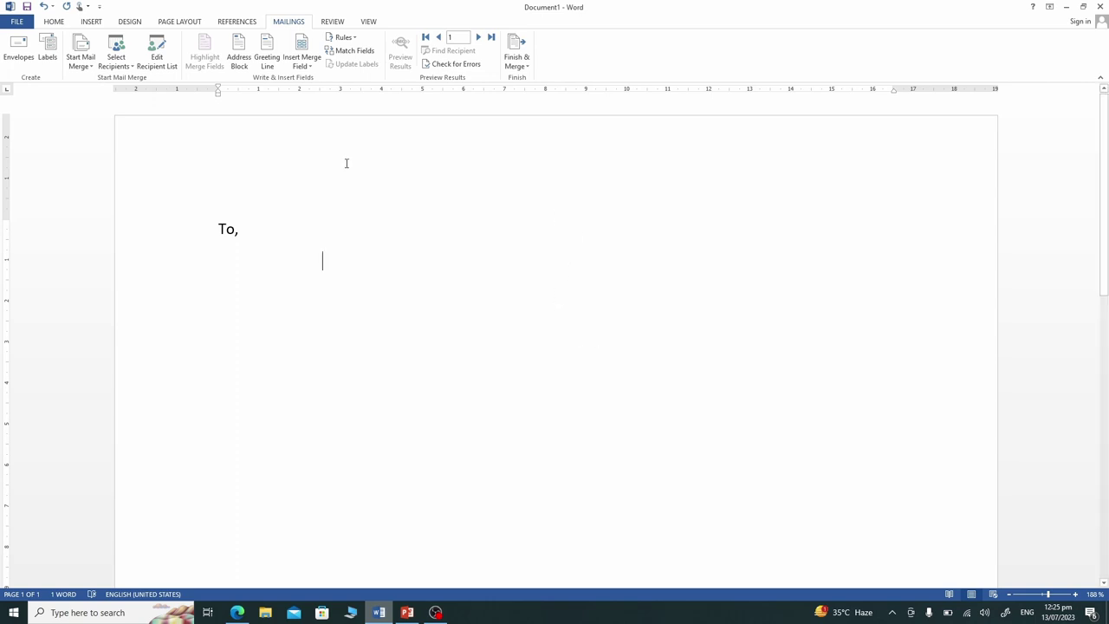
click(310, 69)
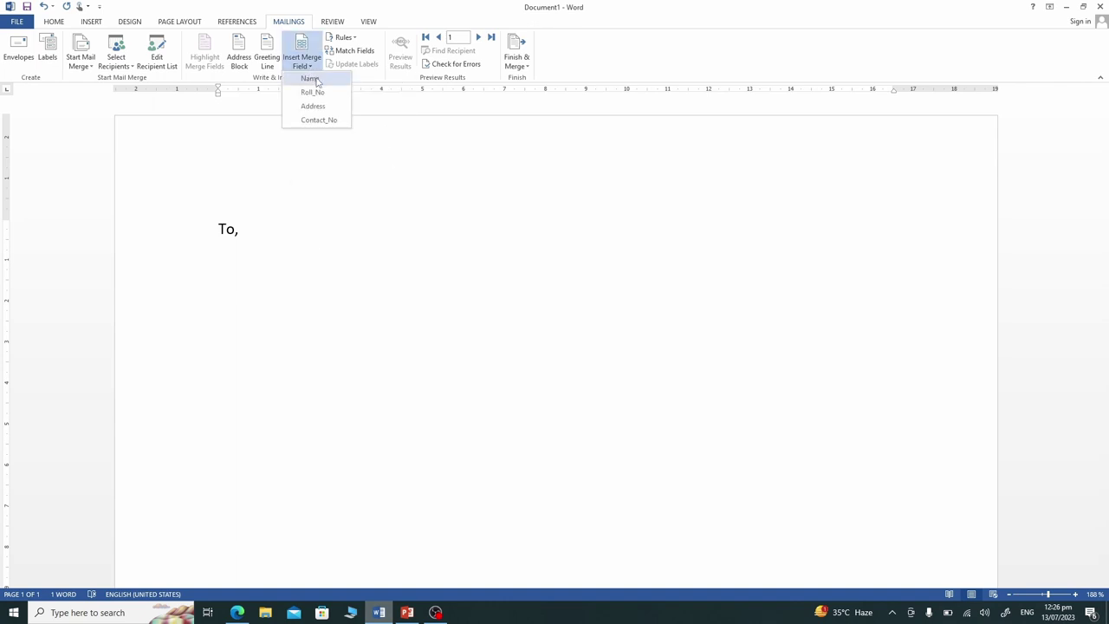
click(310, 79)
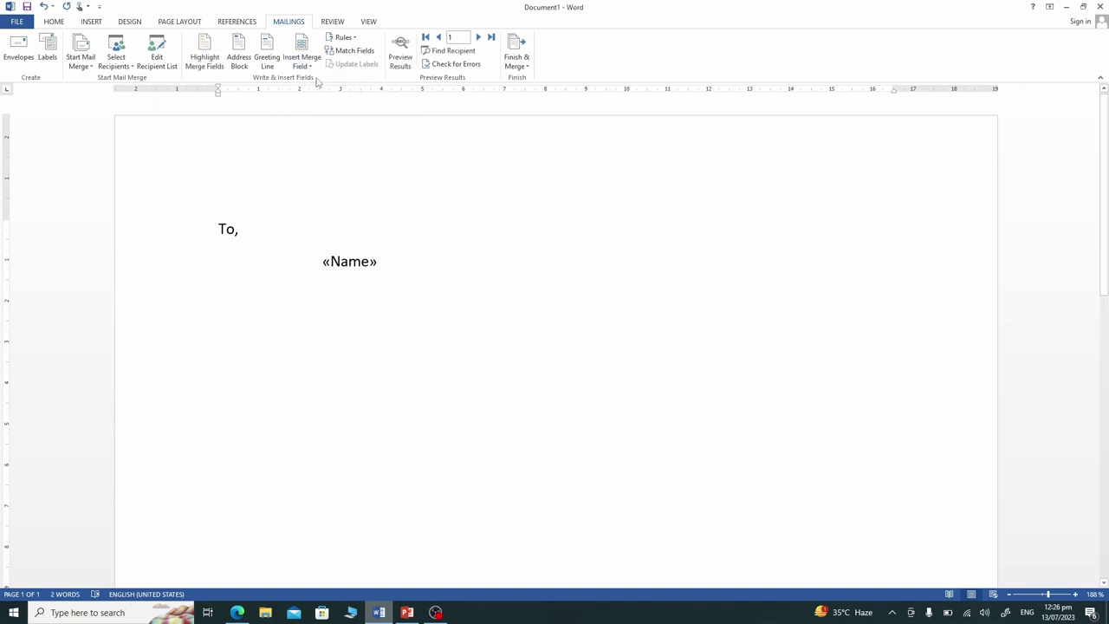
text(,)
key(Return)
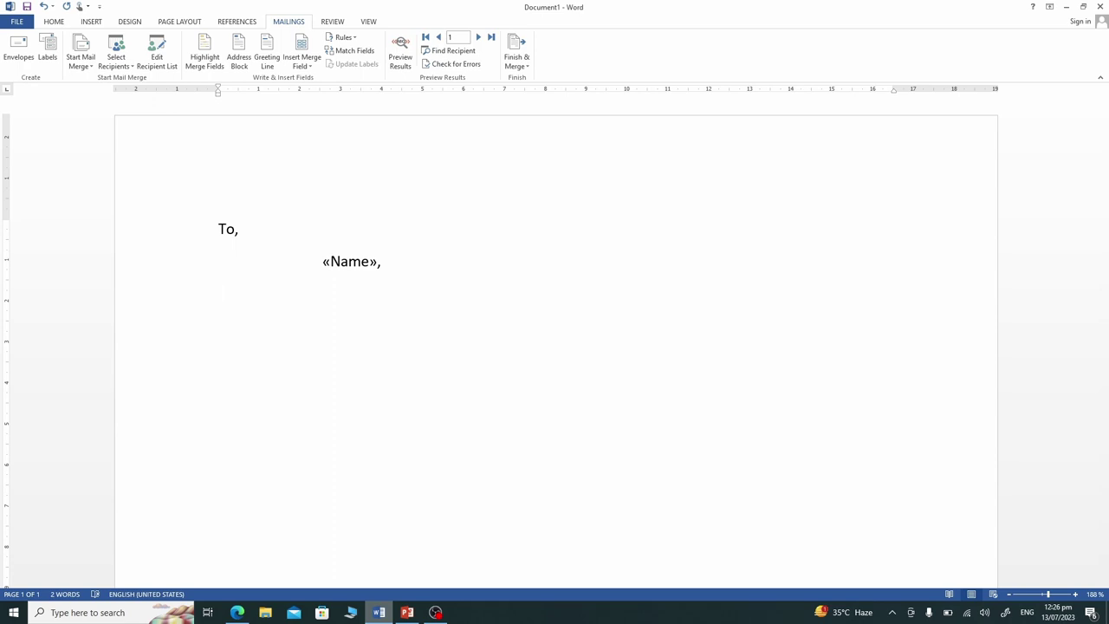
key(Tab)
Add «Roll_No», and «Address», on indented lines below «Name»
click(310, 69)
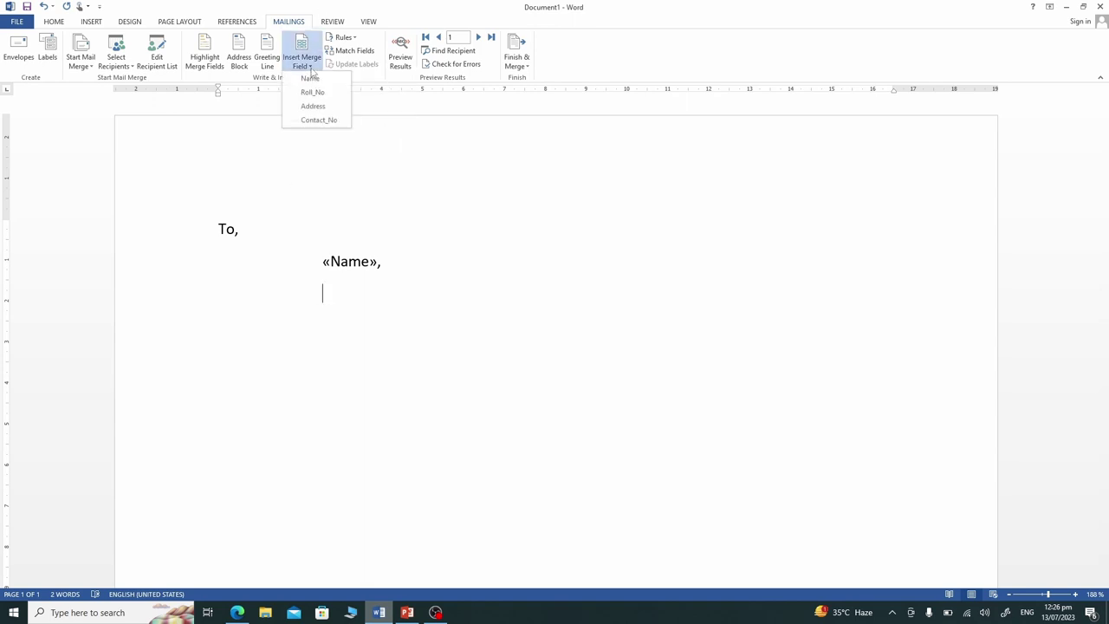
click(313, 93)
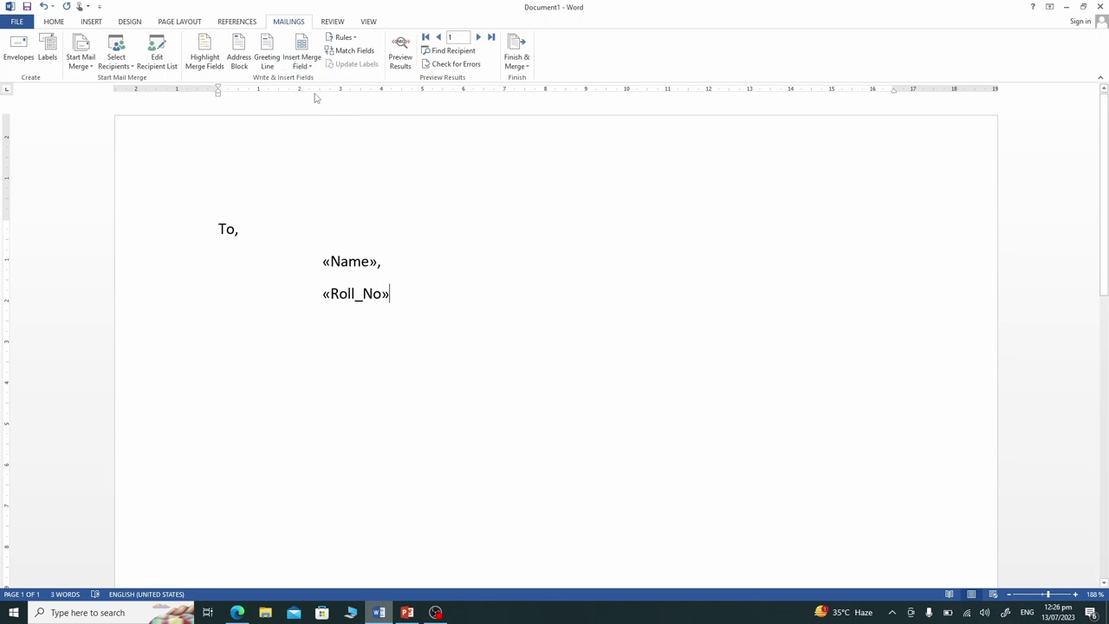
text(,)
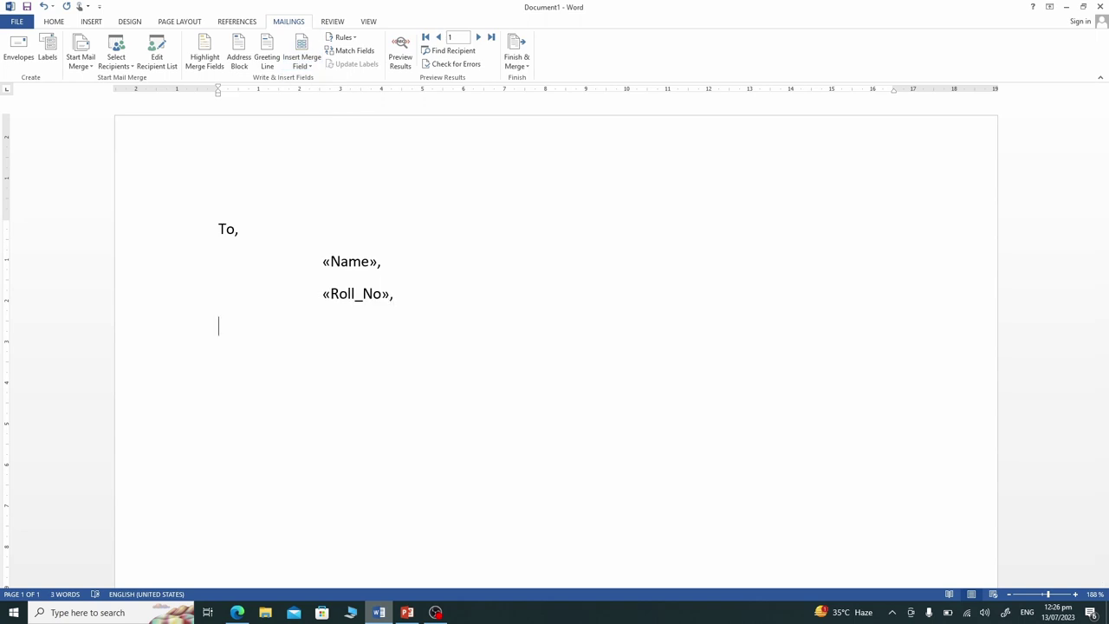
key(Return)
key(Tab)
click(311, 68)
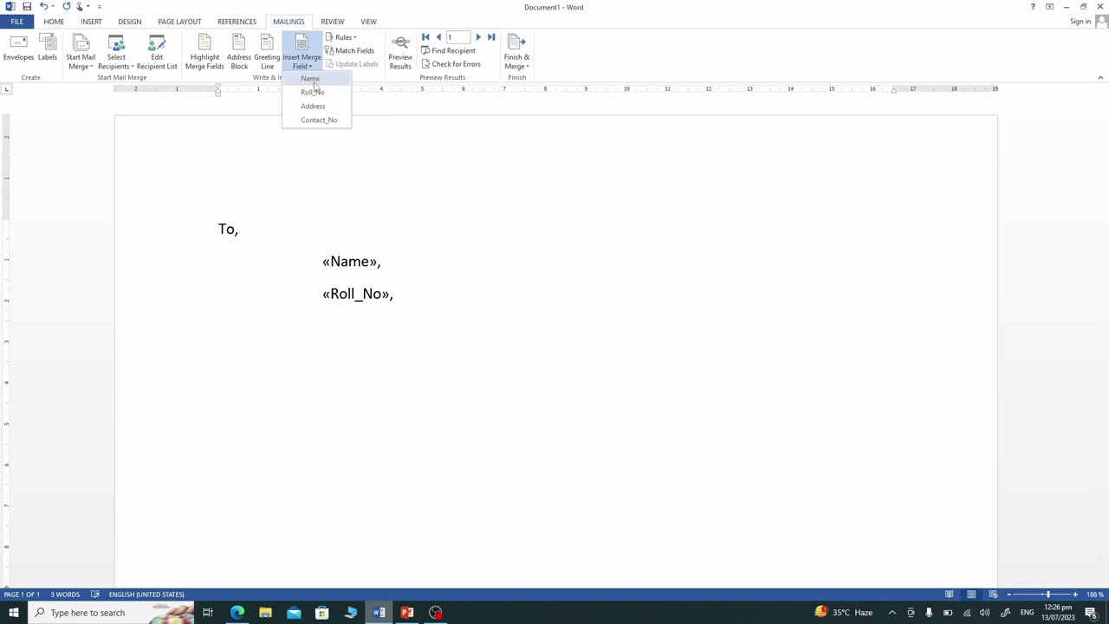
click(321, 107)
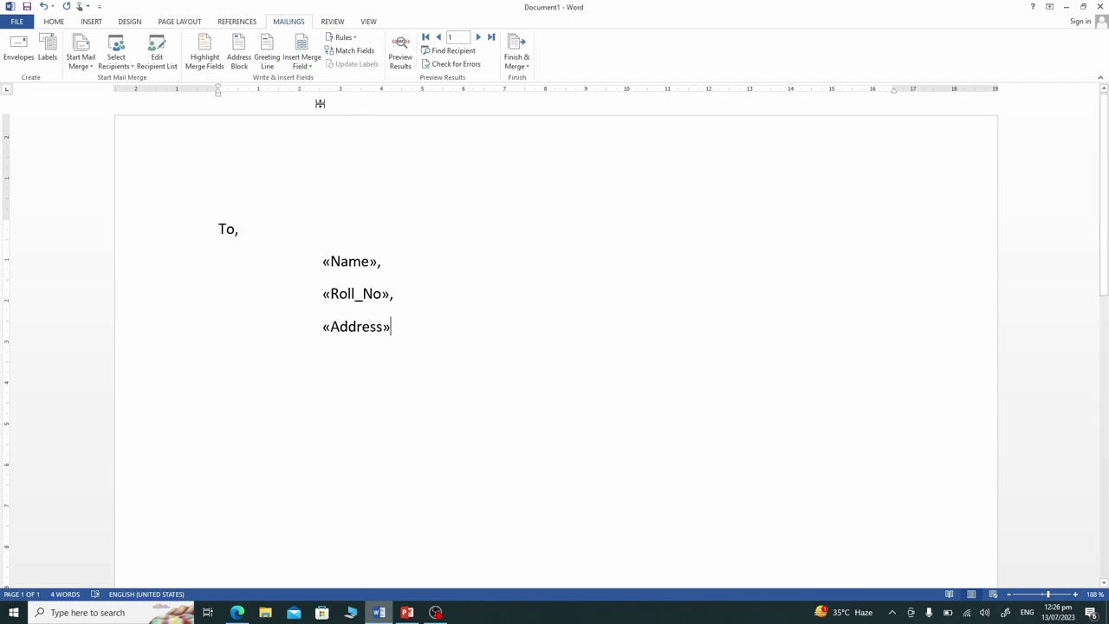
text(,)
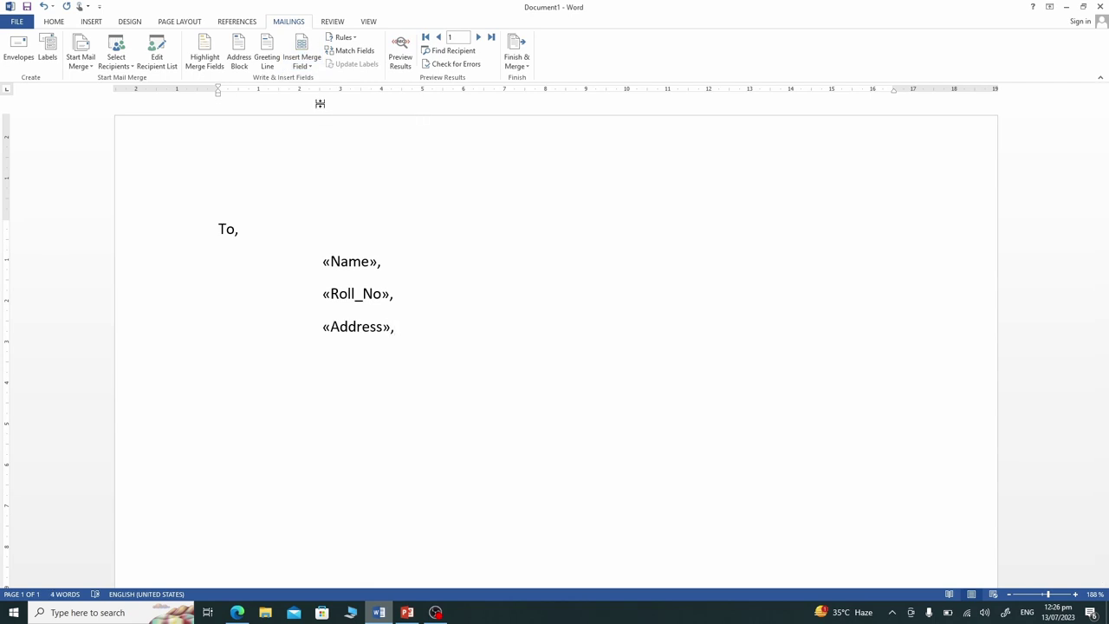
key(Return)
key(Tab)
key(Tab)
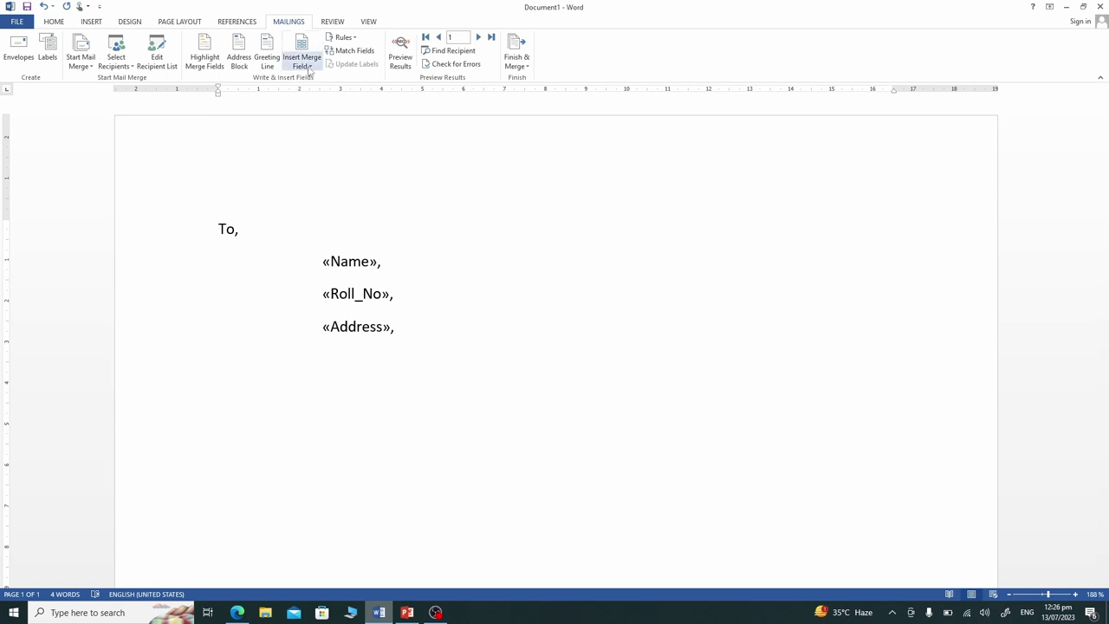
Insert the «Contact_No» field on the last indented line, leaving a fresh line below
click(308, 66)
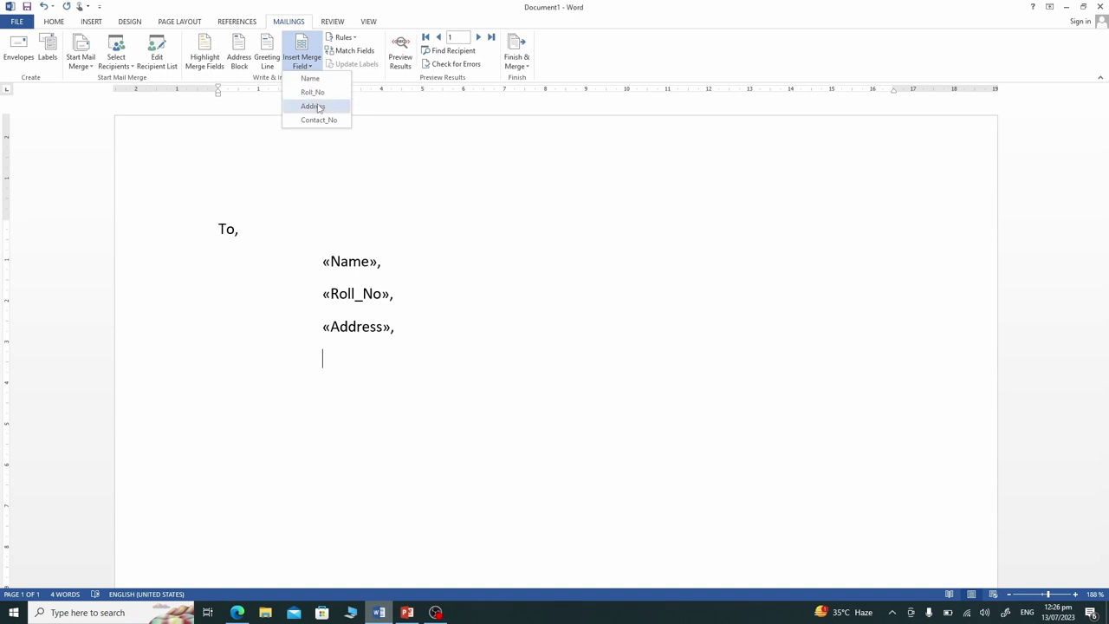
click(319, 120)
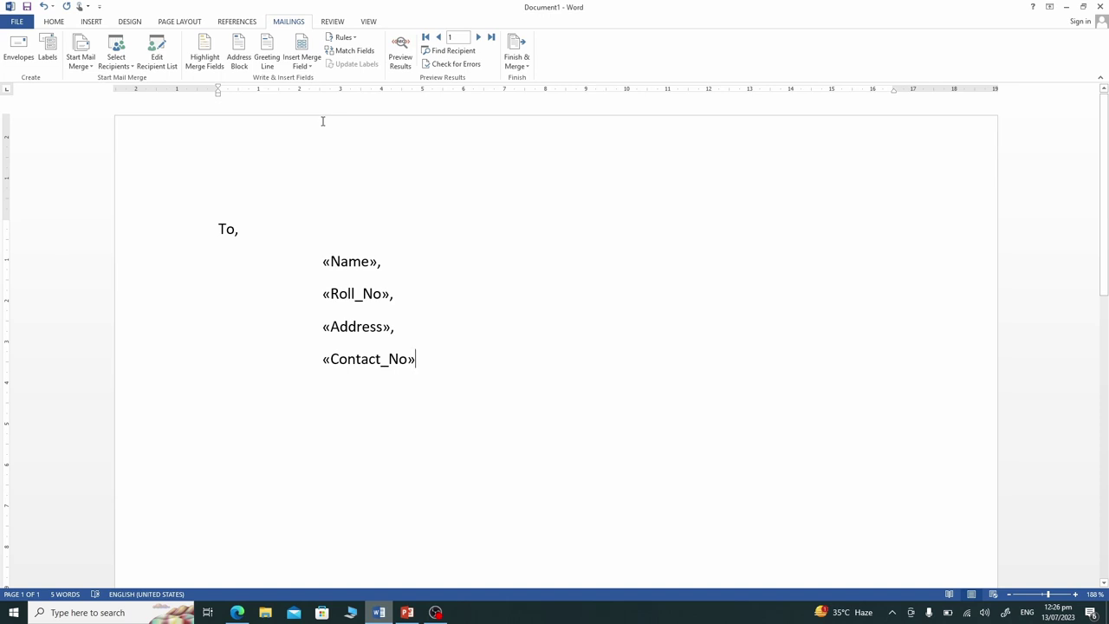
key(Return)
key(BackSpace)
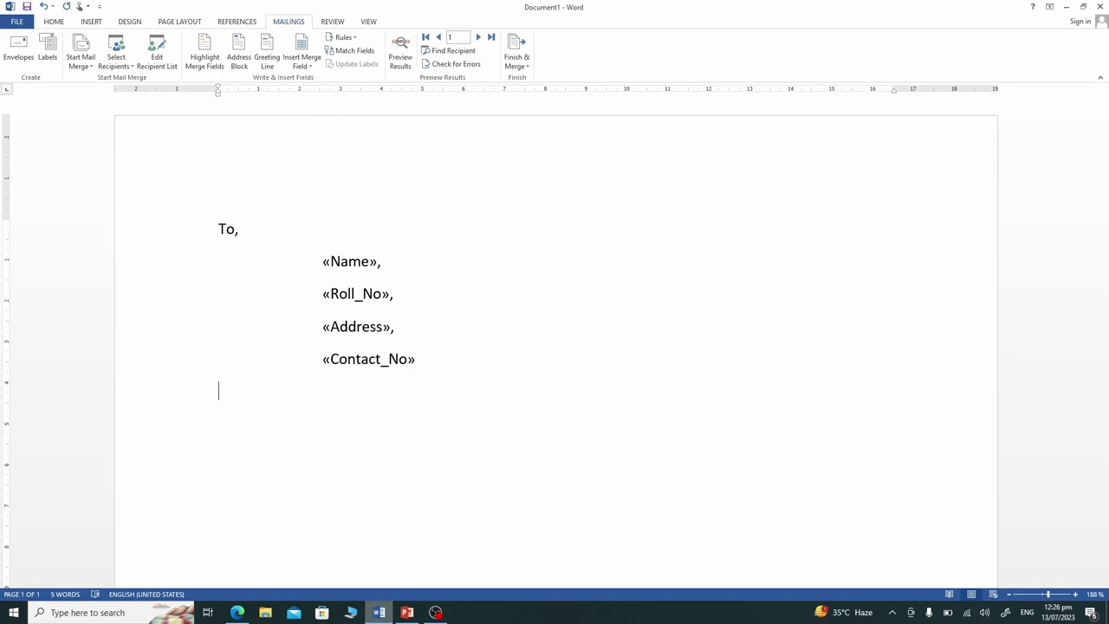
Type 'Subject: Call for Interview' and begin '=rand (3)' on the next line
text(Subje)
text(cgt)
key(BackSpace)
key(BackSpace)
key(BackSpace)
text(ct:)
text(Call for)
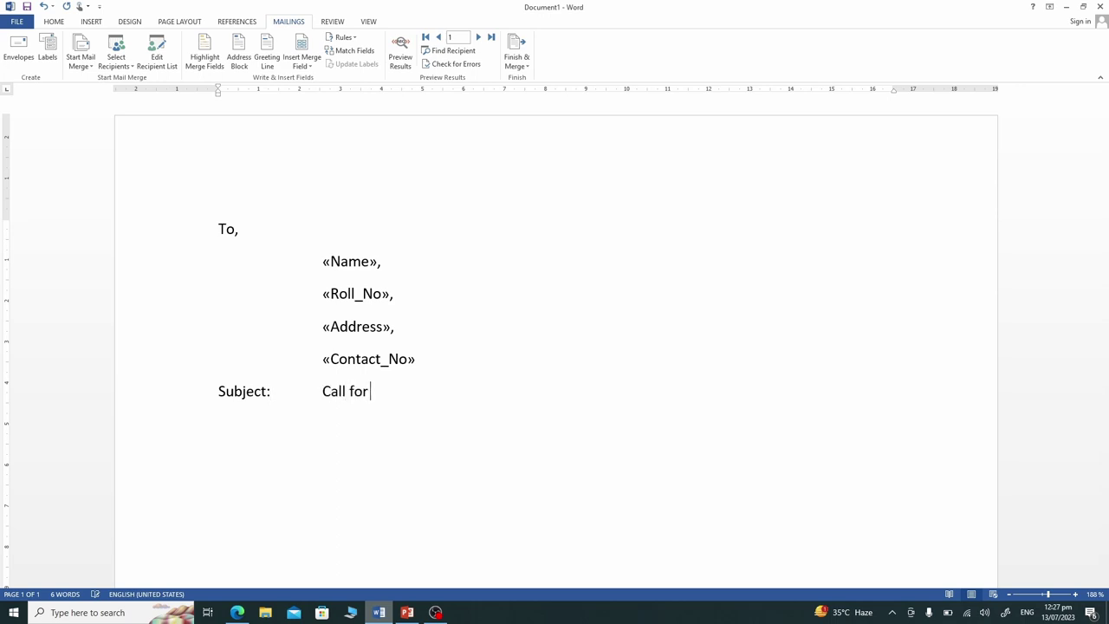
text( Ingter)
key(BackSpace)
key(BackSpace)
key(BackSpace)
key(BackSpace)
text(terview)
text(=r)
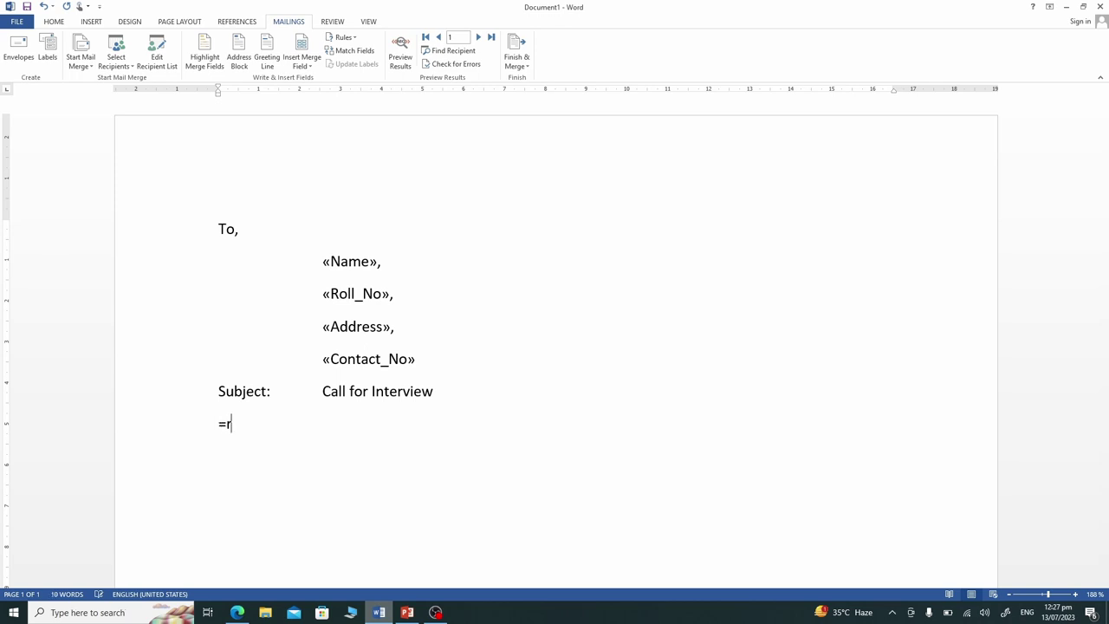
text(and ()
text(3))
Generate three =rand(3) paragraphs, then justify, 1.5-space and first-line indent them
key(Return)
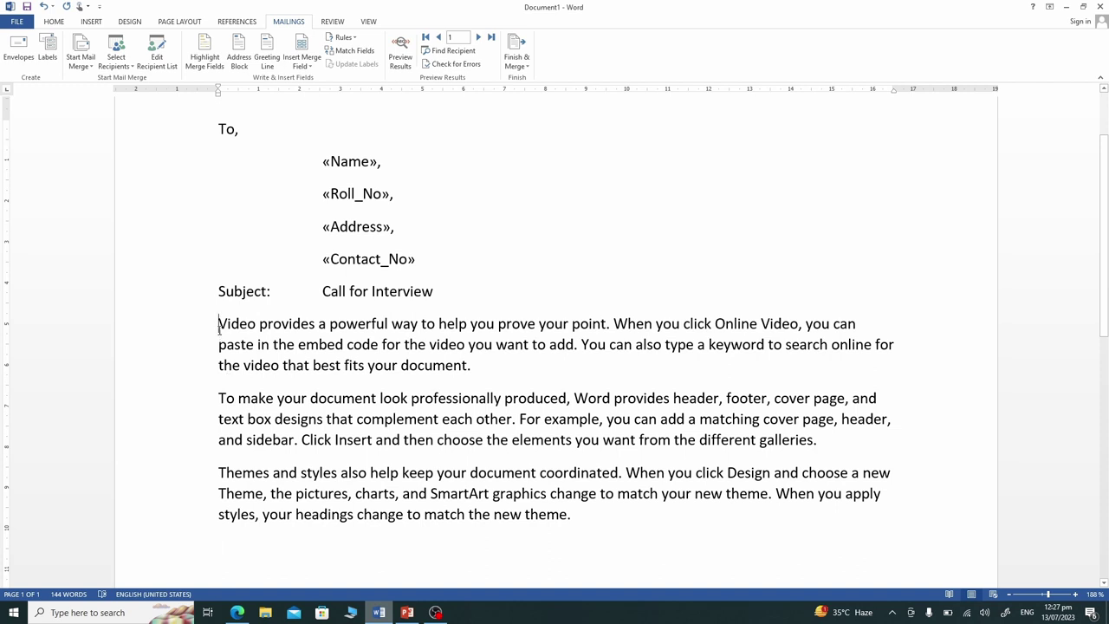
drag(218, 324, 587, 510)
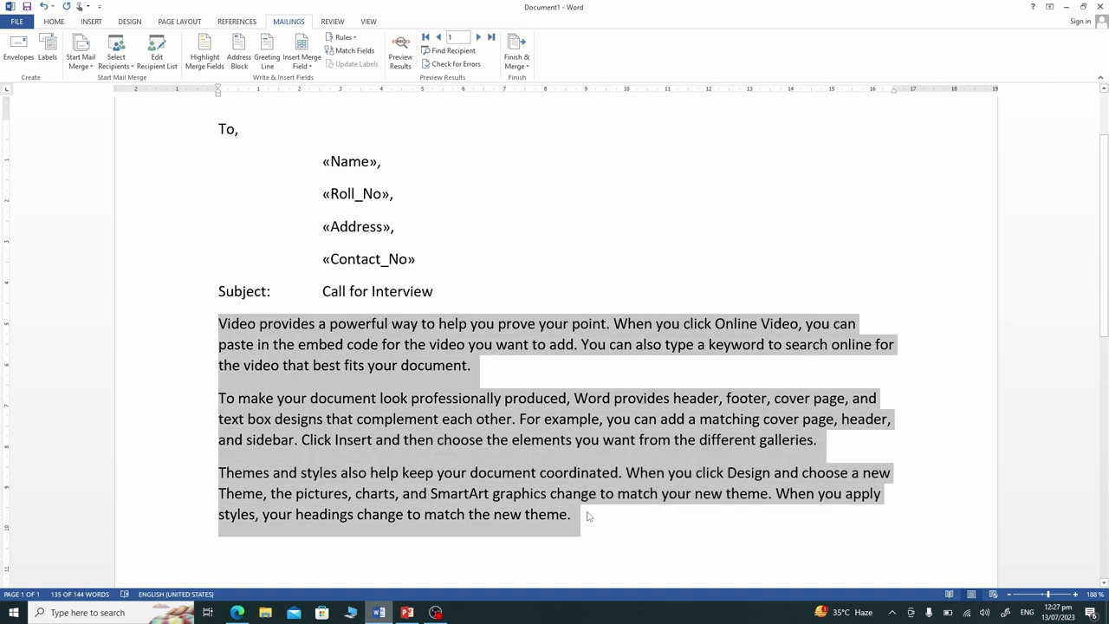
key(ctrl+j)
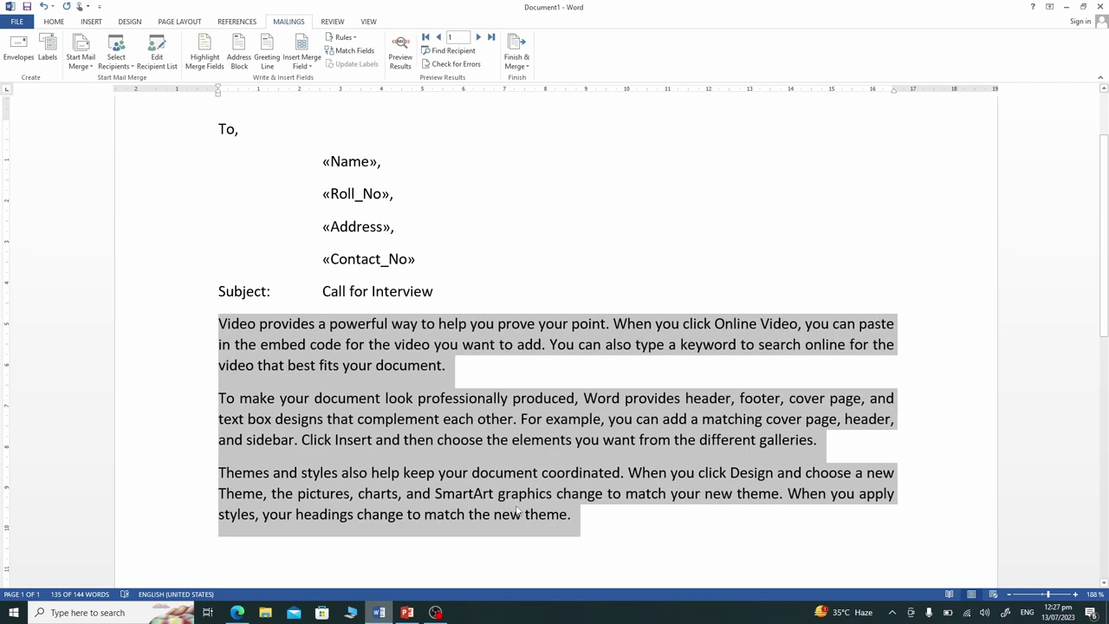
key(ctrl+5)
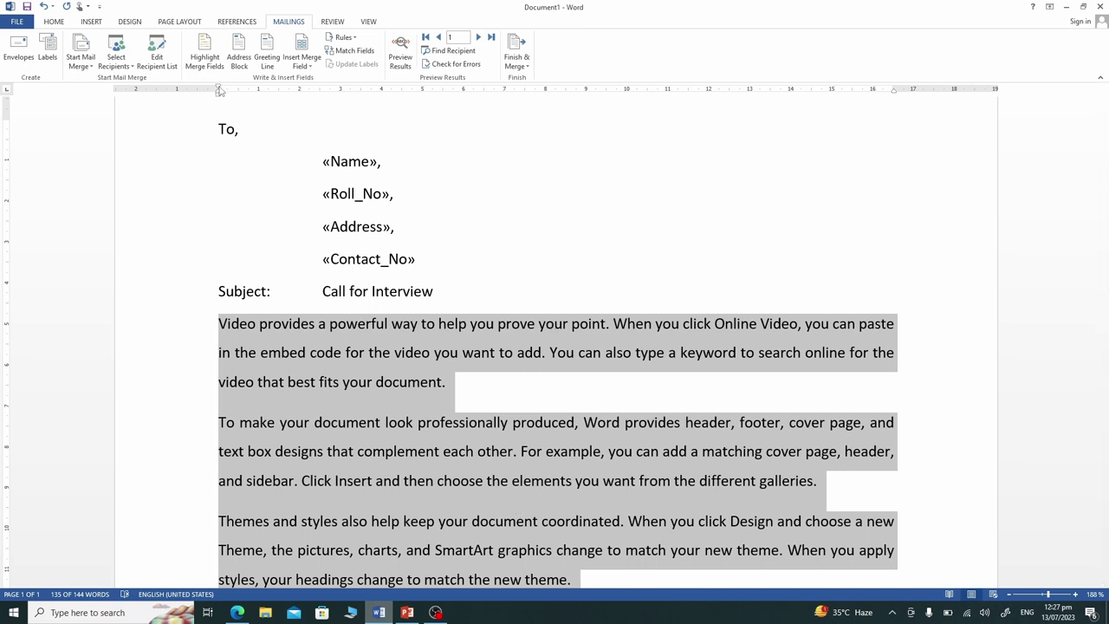
drag(218, 89, 269, 98)
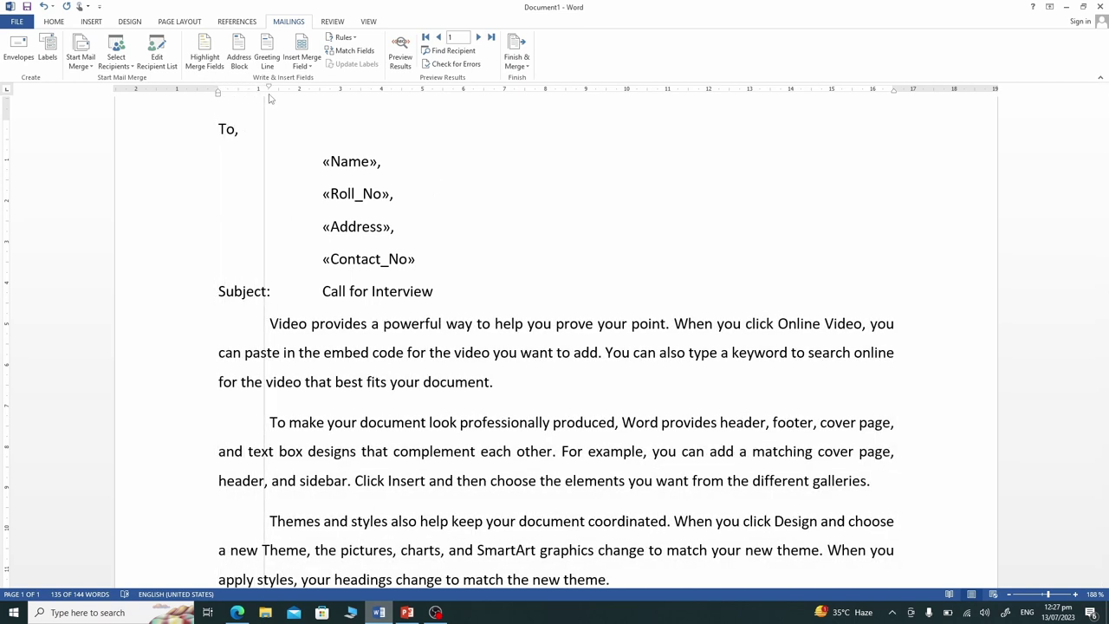
scroll(651, 478, down, 3)
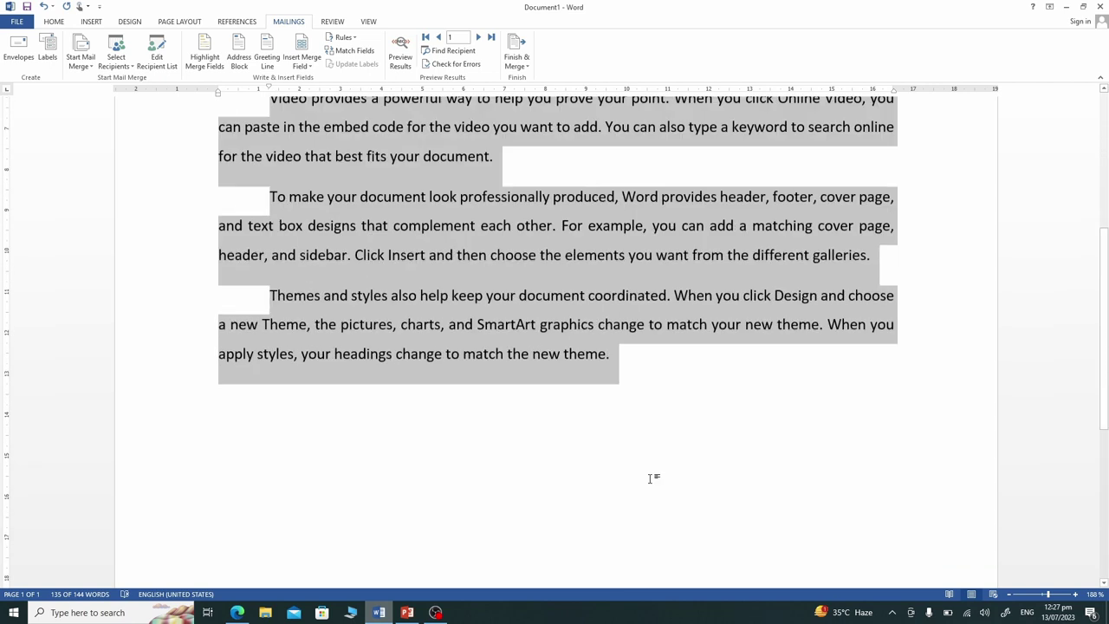
Add two blank lines after the body and insert a simple text box
click(655, 307)
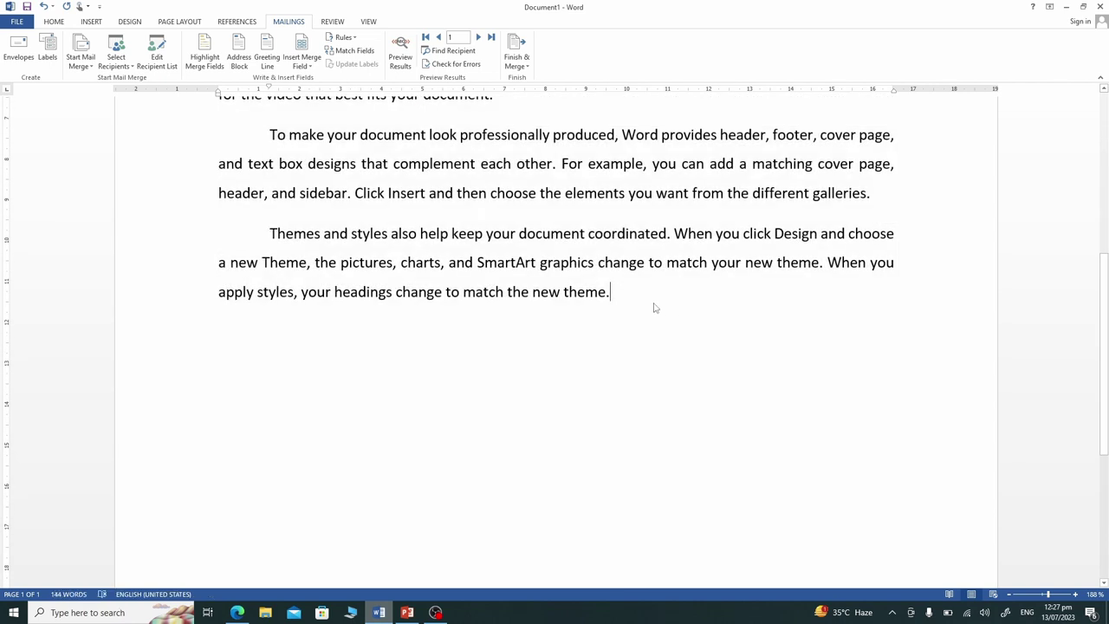
key(Return)
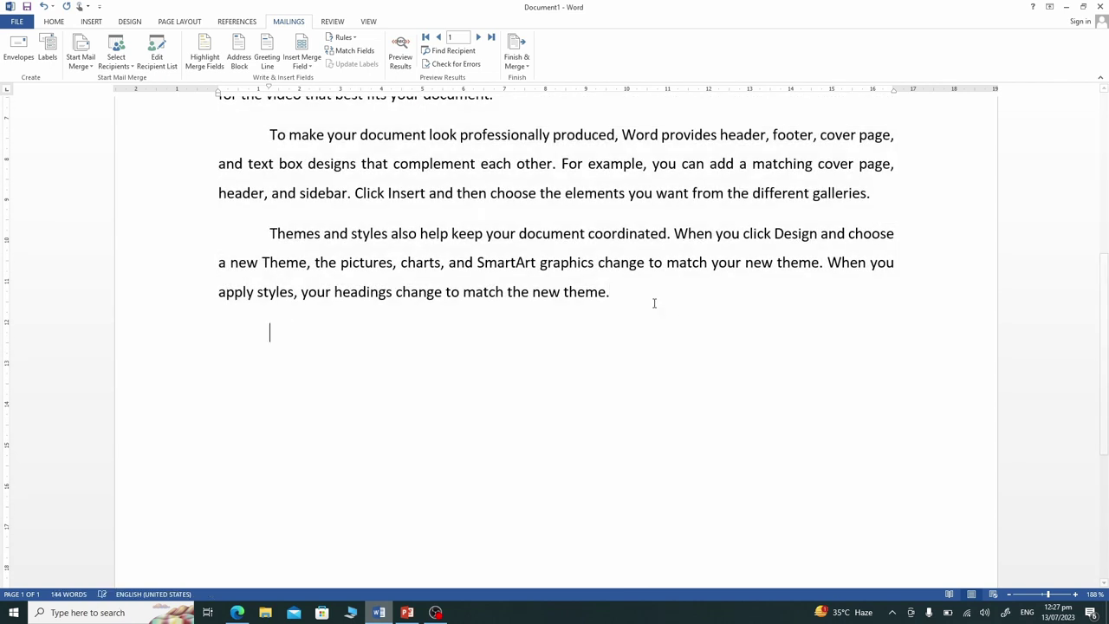
key(Return)
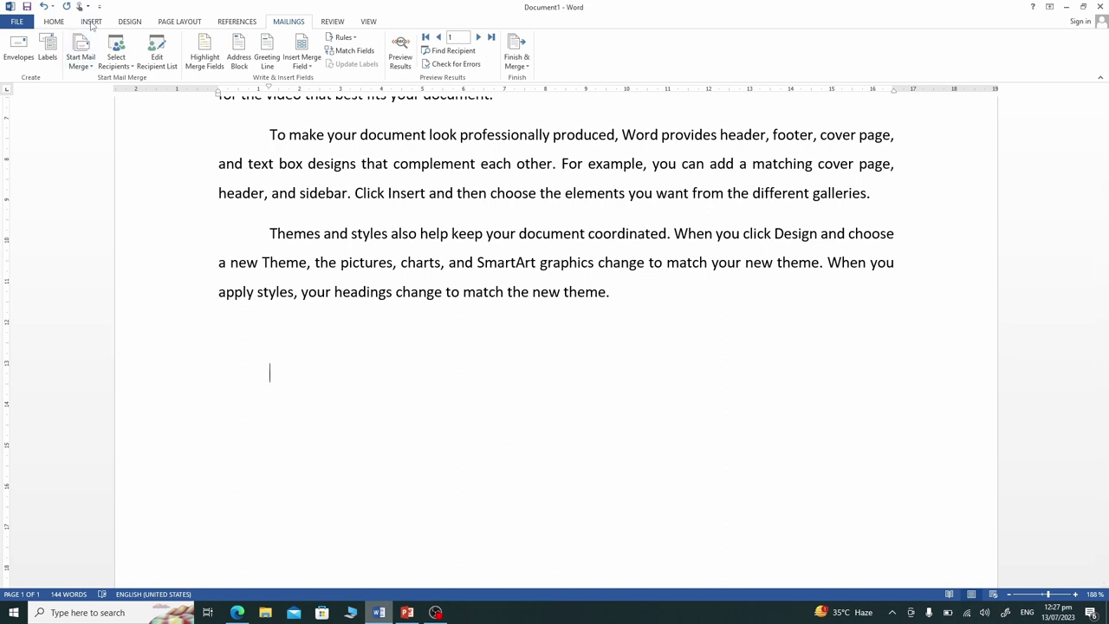
click(91, 21)
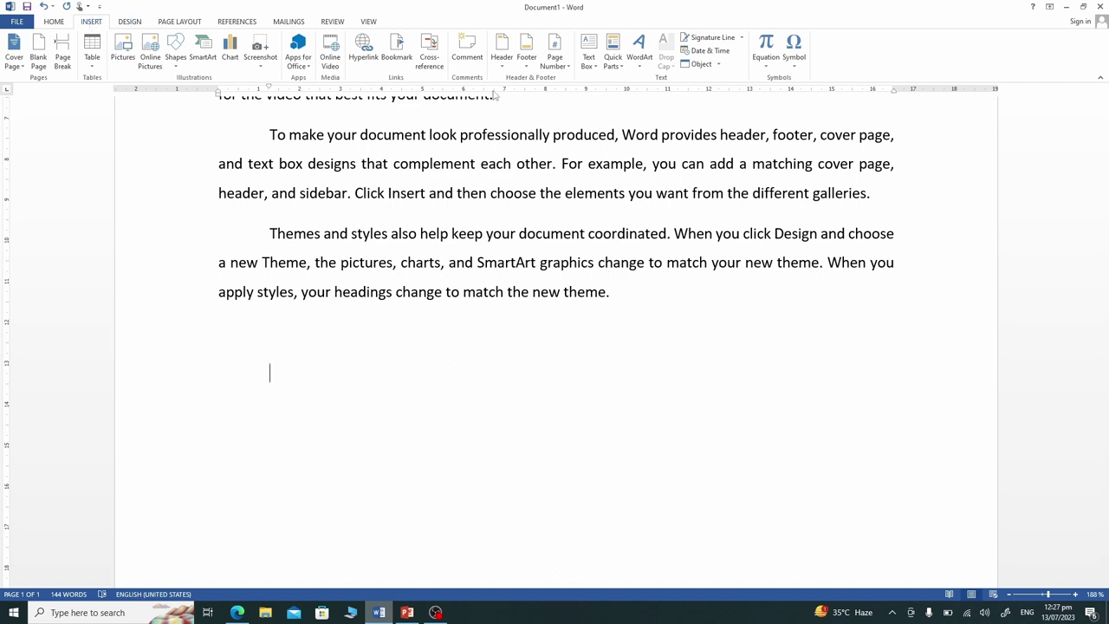
click(589, 54)
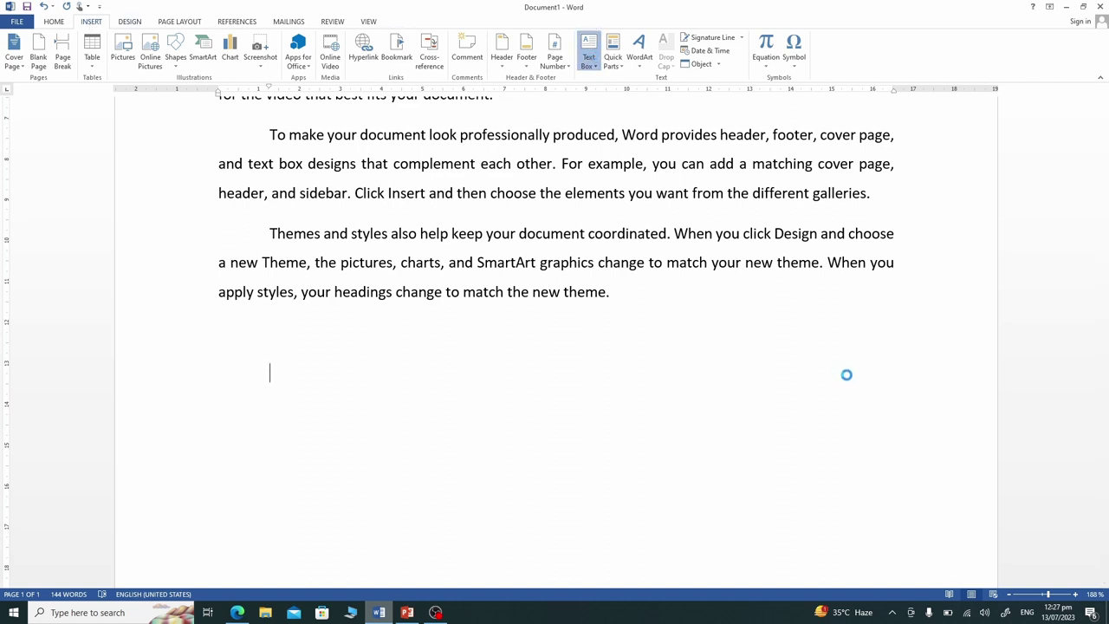
click(619, 124)
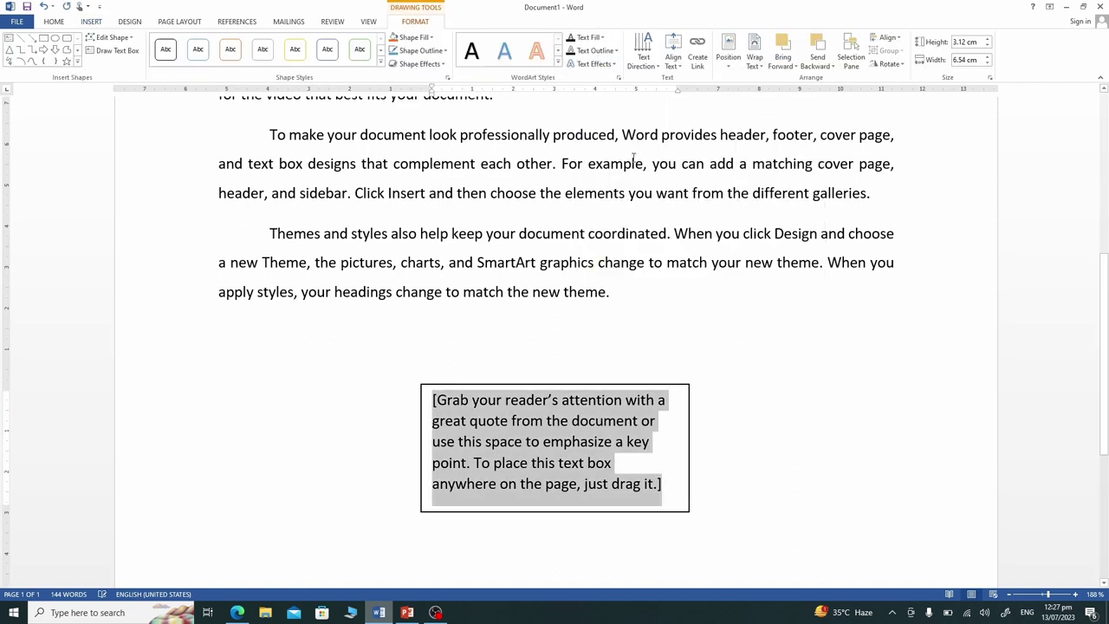
Enter 'Section Officer' and 'Govt. of Khyber Pakhtunkhwa' on two lines in the text box
text(S)
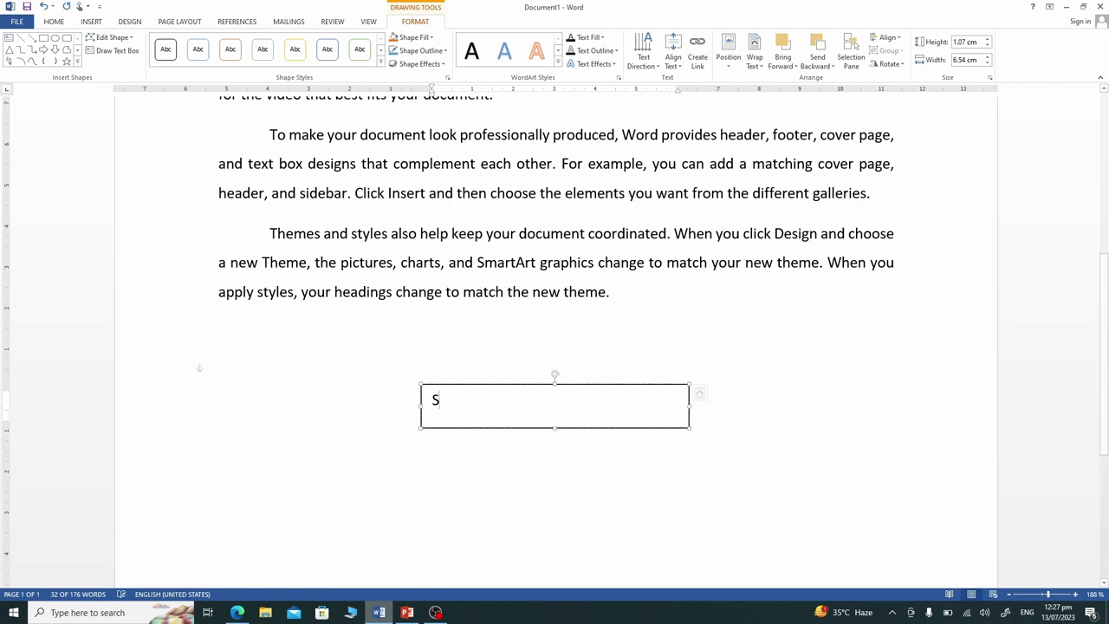
text(ection Of)
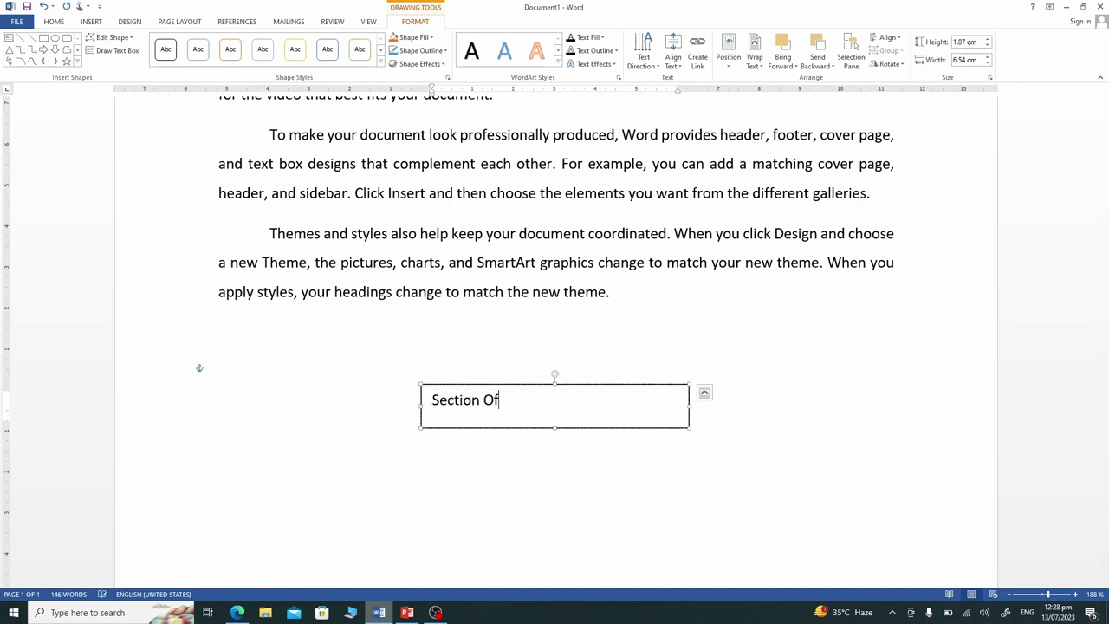
text(ficer)
key(Return)
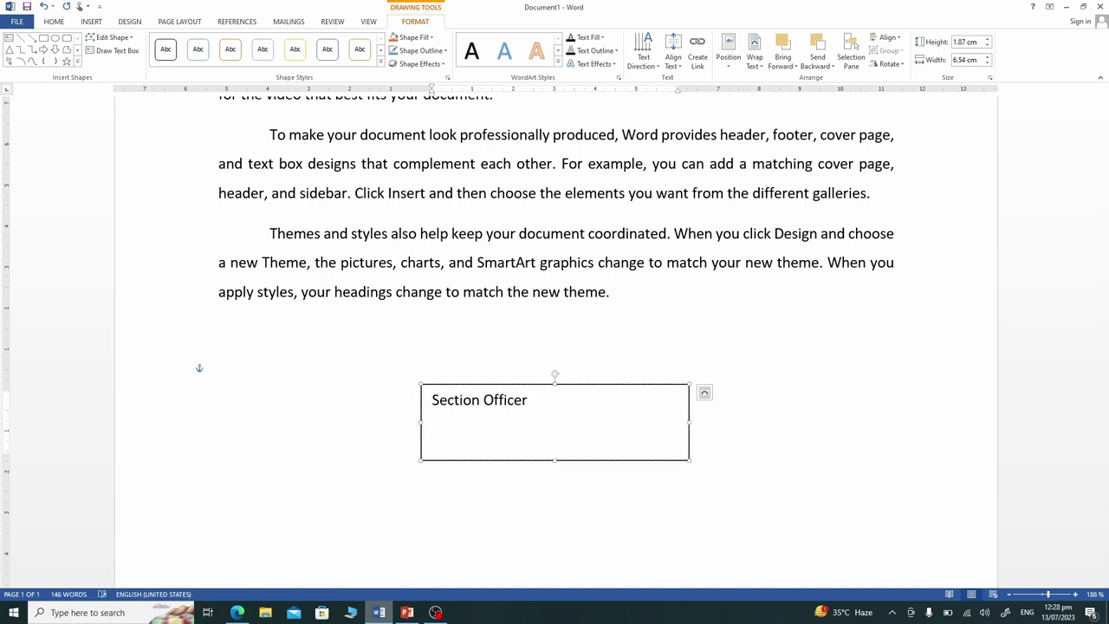
text(Gov)
text(t. of Khybefr)
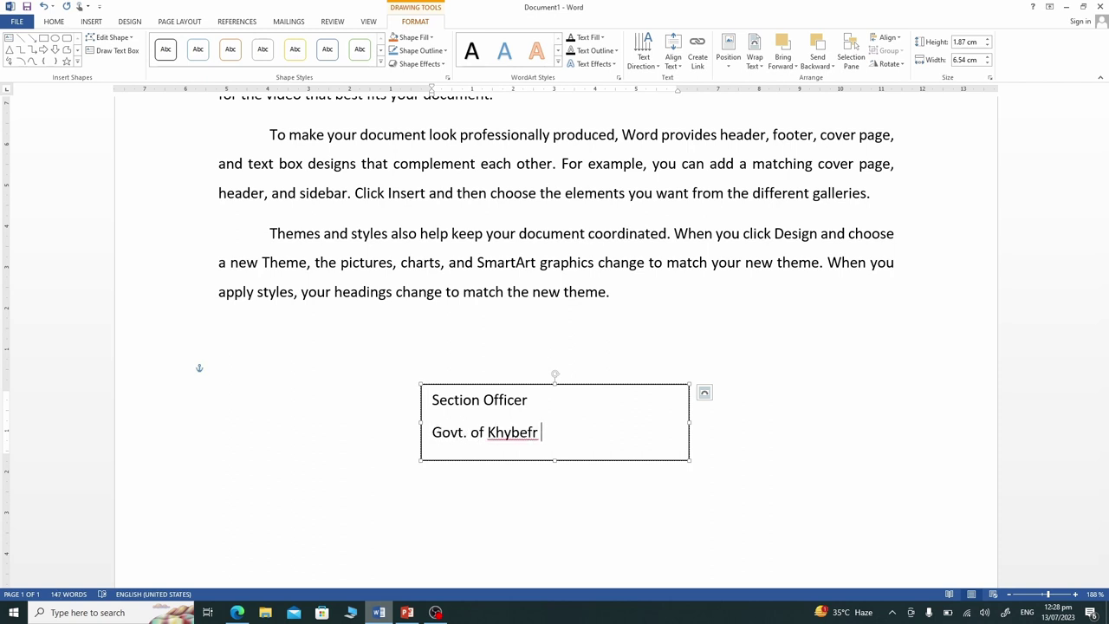
text( P)
key(BackSpace)
key(BackSpace)
key(BackSpace)
key(BackSpace)
text(r Pa)
text(khtunkhwa)
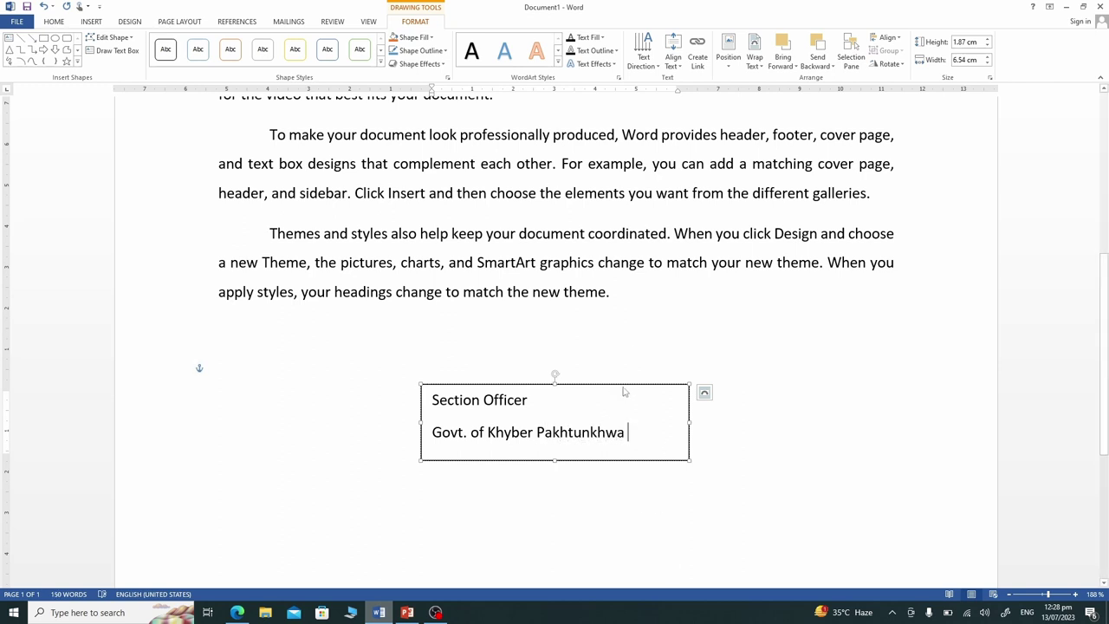
Move the signature box to the right and set its outline to No line
drag(624, 388, 854, 369)
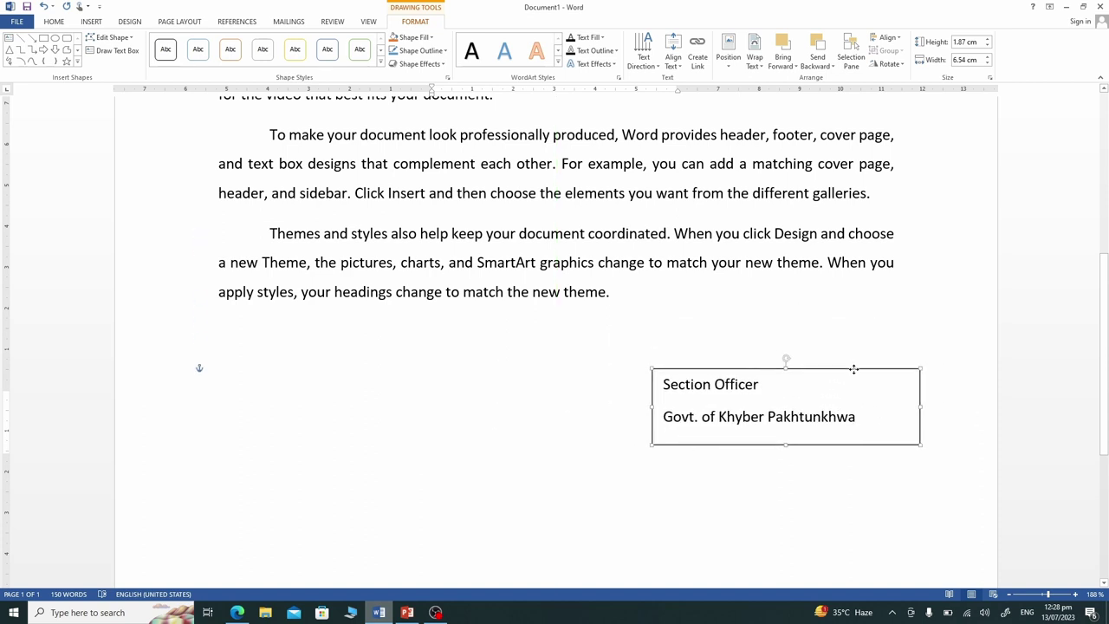
right_click(854, 370)
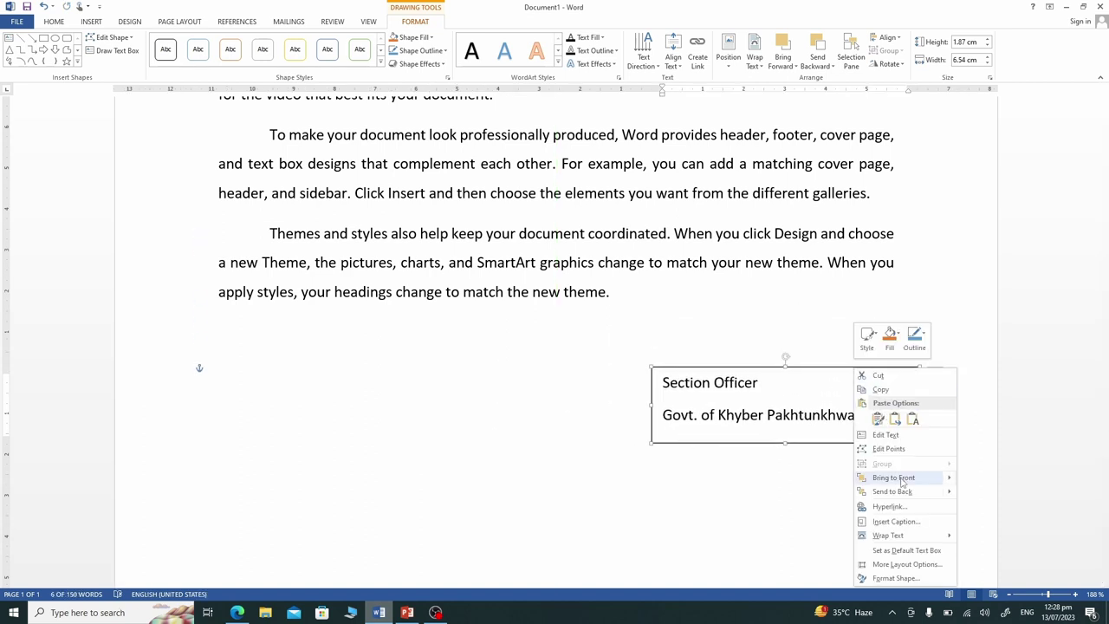
mouse_move(892, 536)
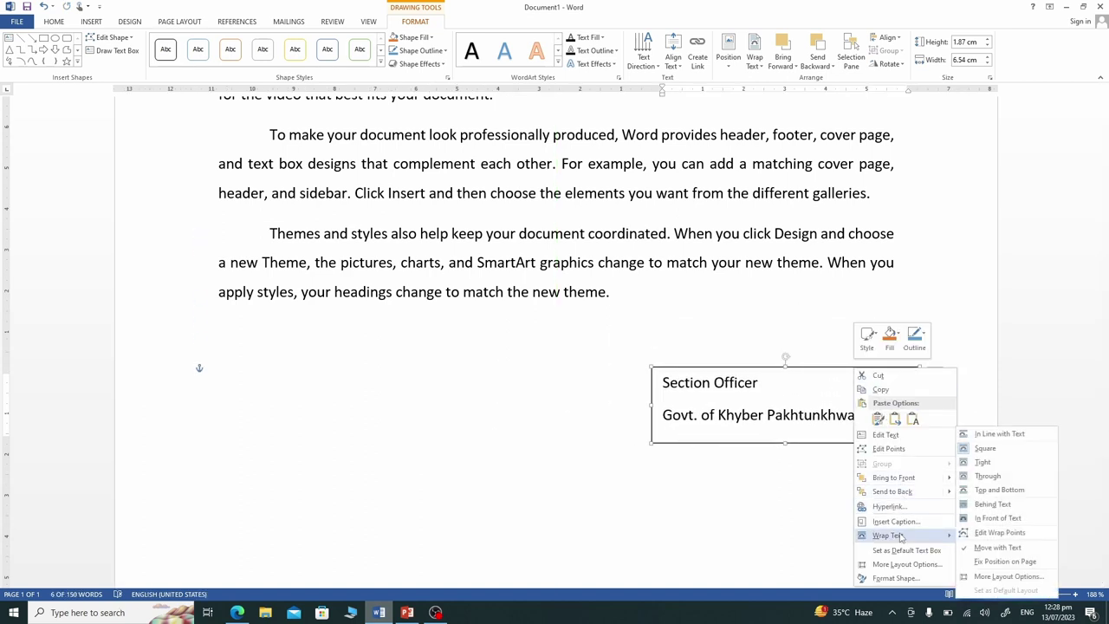
click(901, 579)
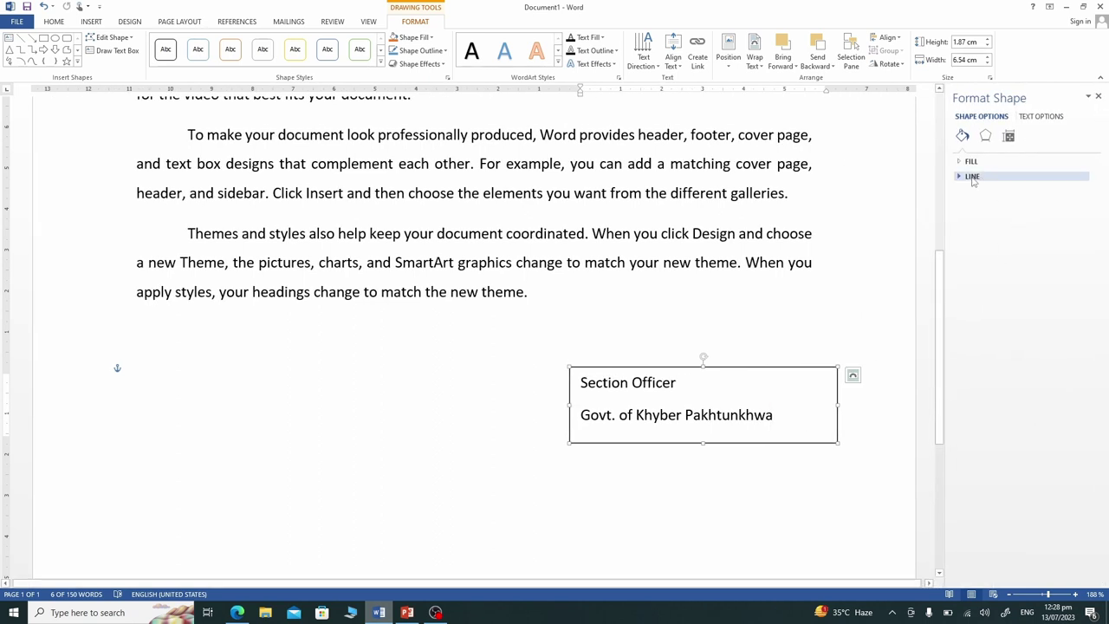
click(972, 176)
click(975, 194)
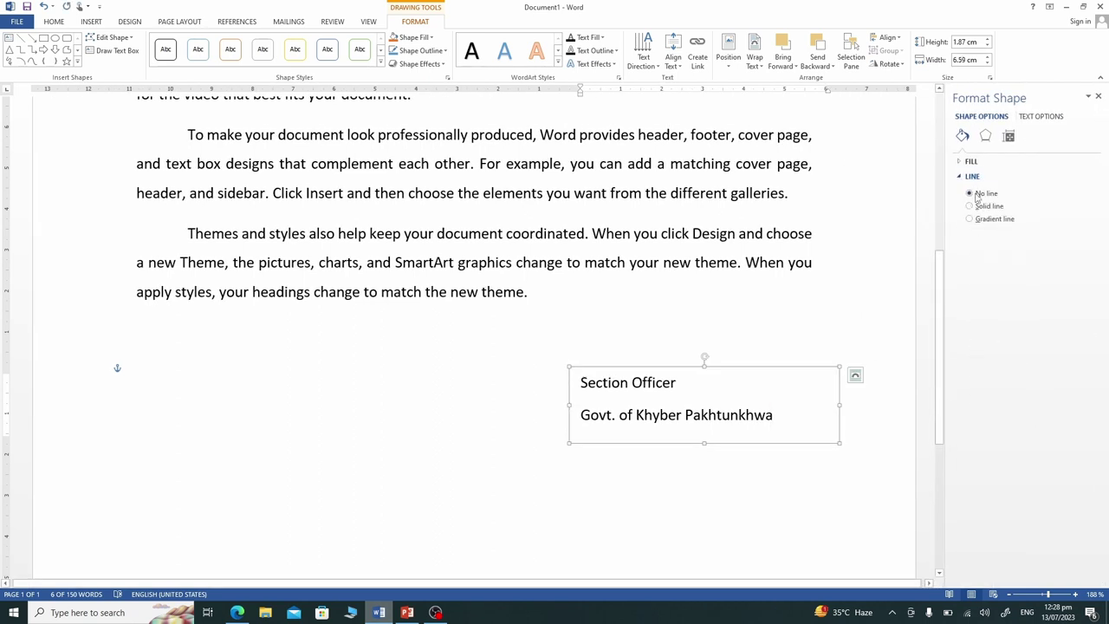
click(465, 410)
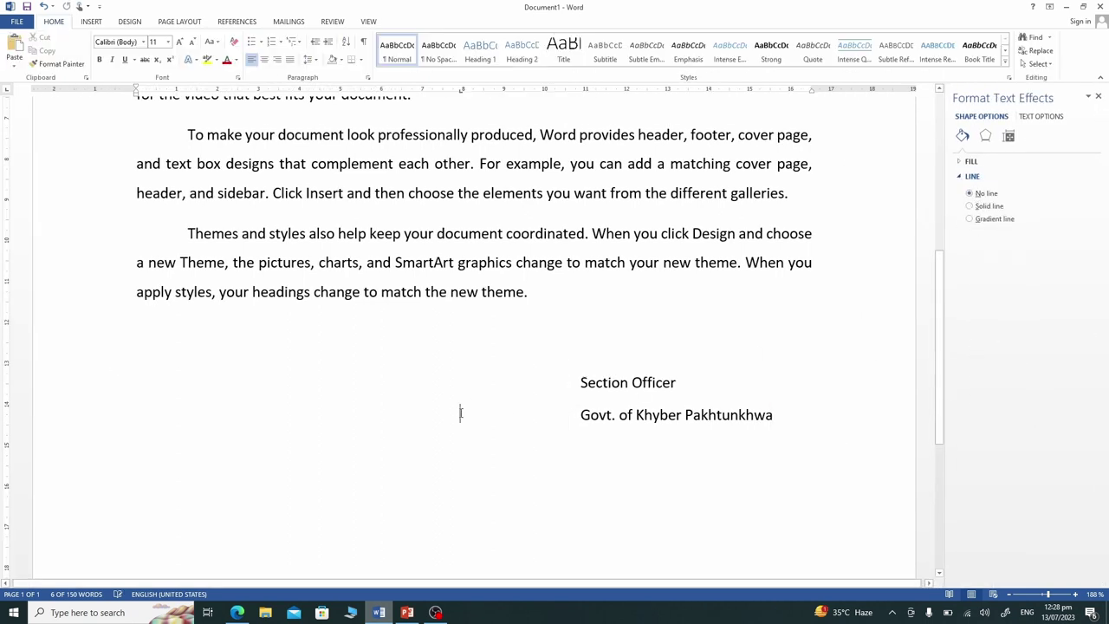
Centre the 'Section Officer' and 'Govt. of Khyber Pakhtunkhwa' lines inside the box
click(620, 414)
triple_click(586, 385)
shift+click(752, 428)
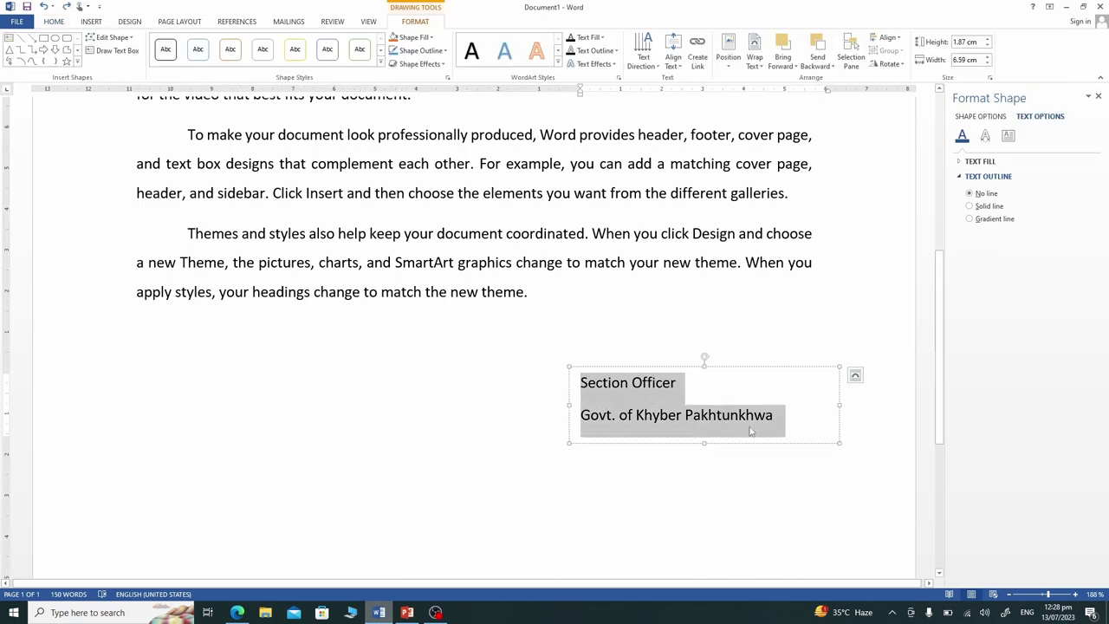
key(ctrl+e)
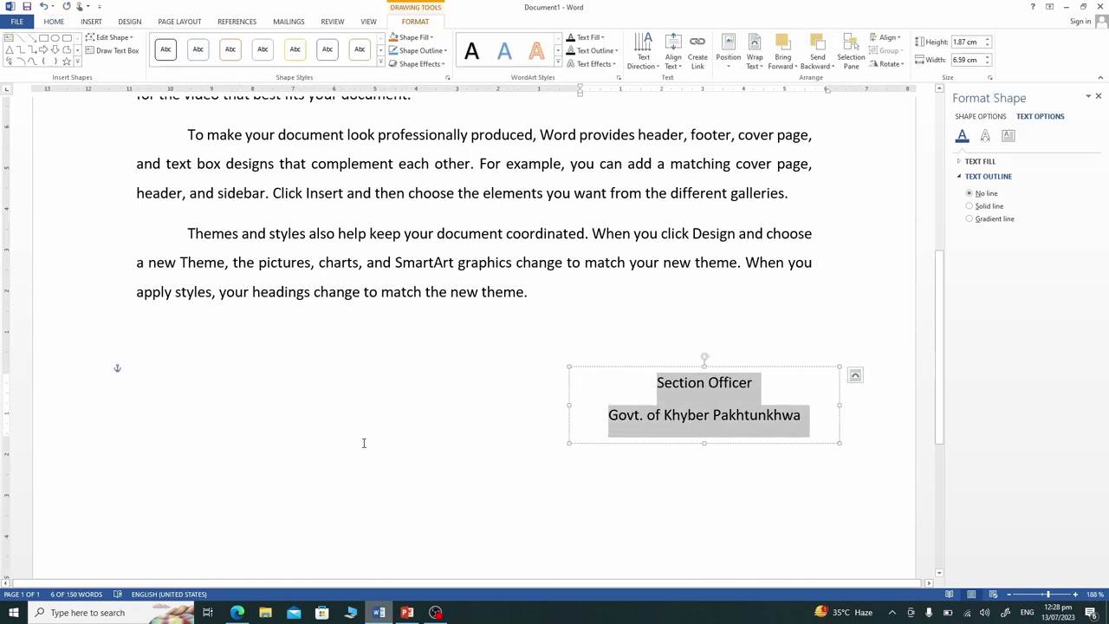
click(364, 442)
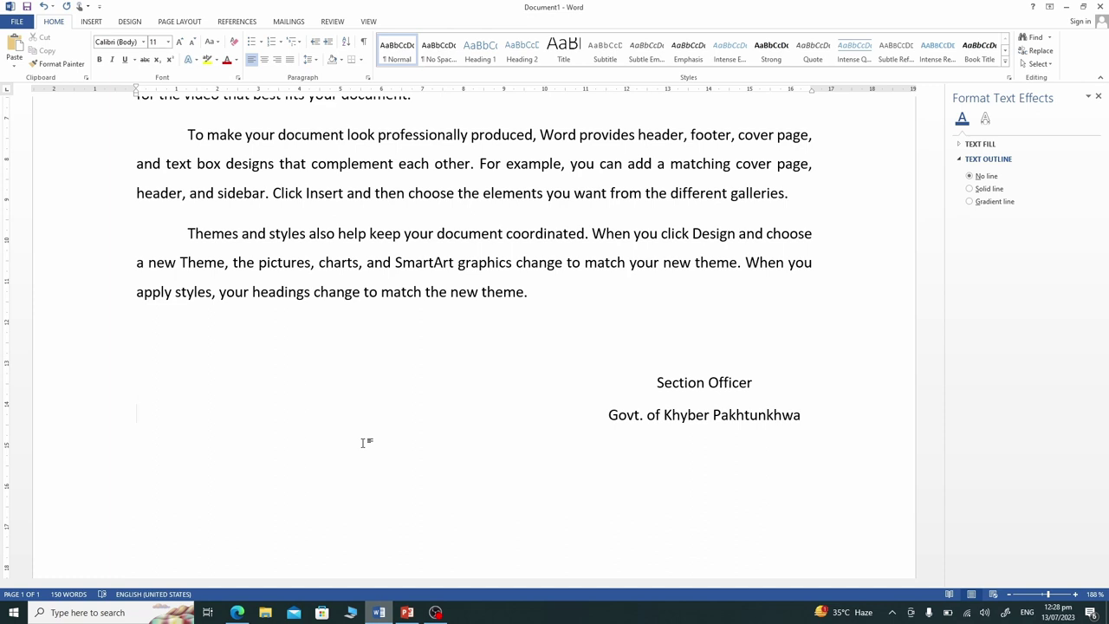
Finish the merge with Edit Individual Documents for All records into Letters1
scroll(363, 443, up, 5)
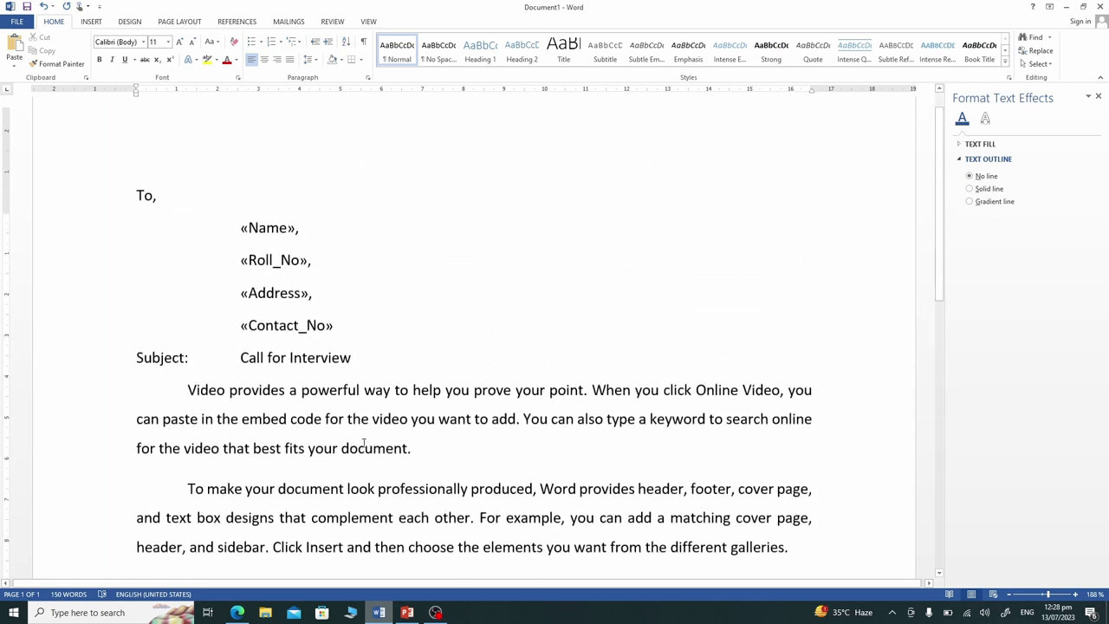
click(291, 24)
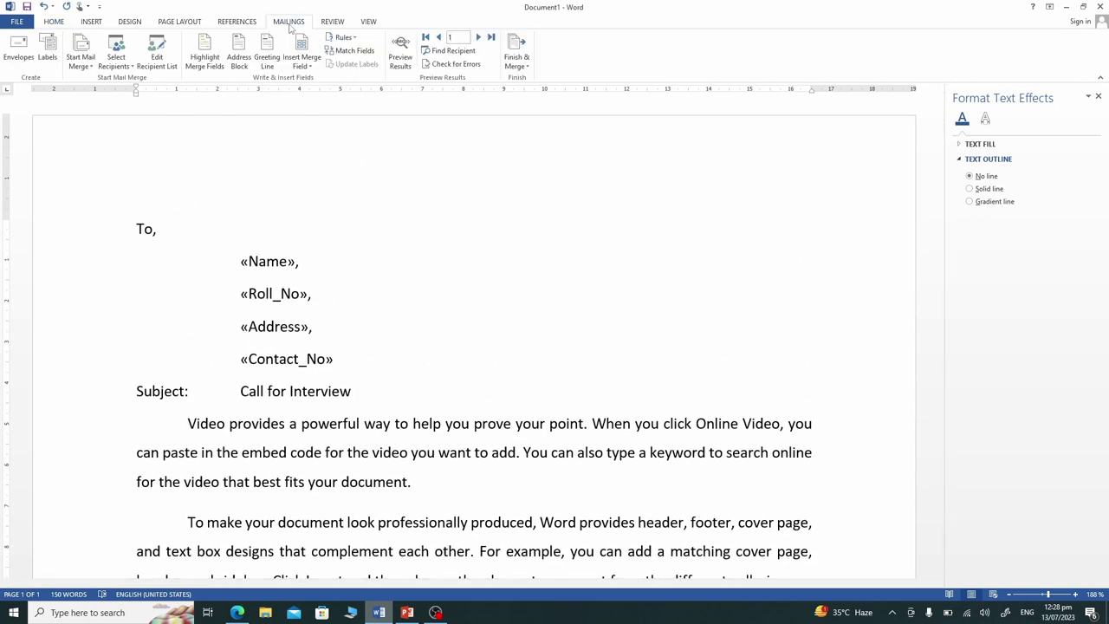
click(523, 68)
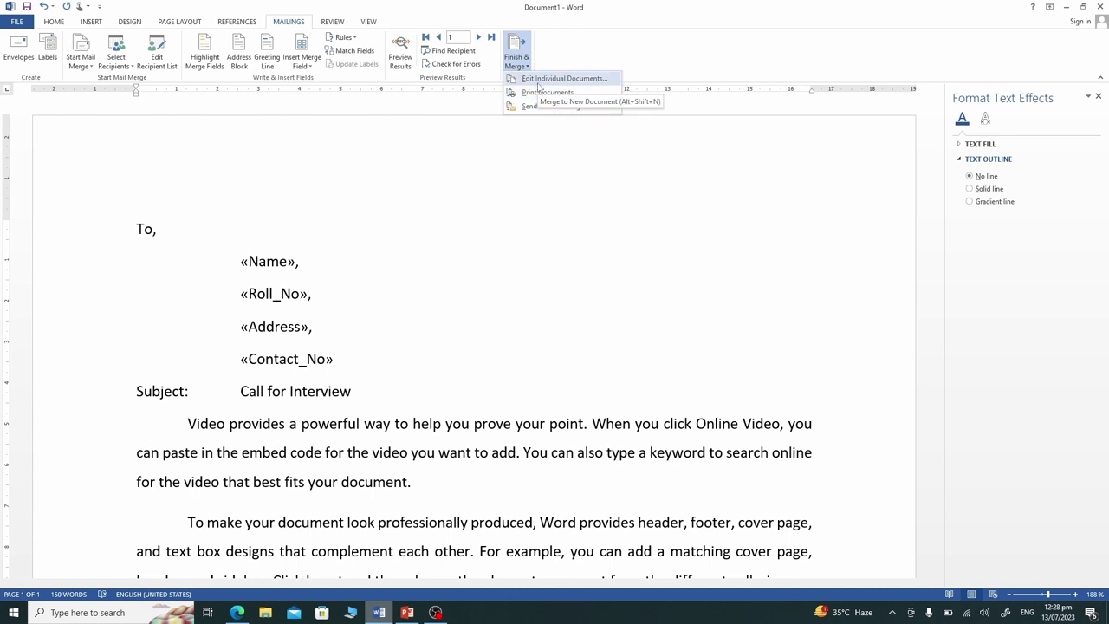
click(538, 84)
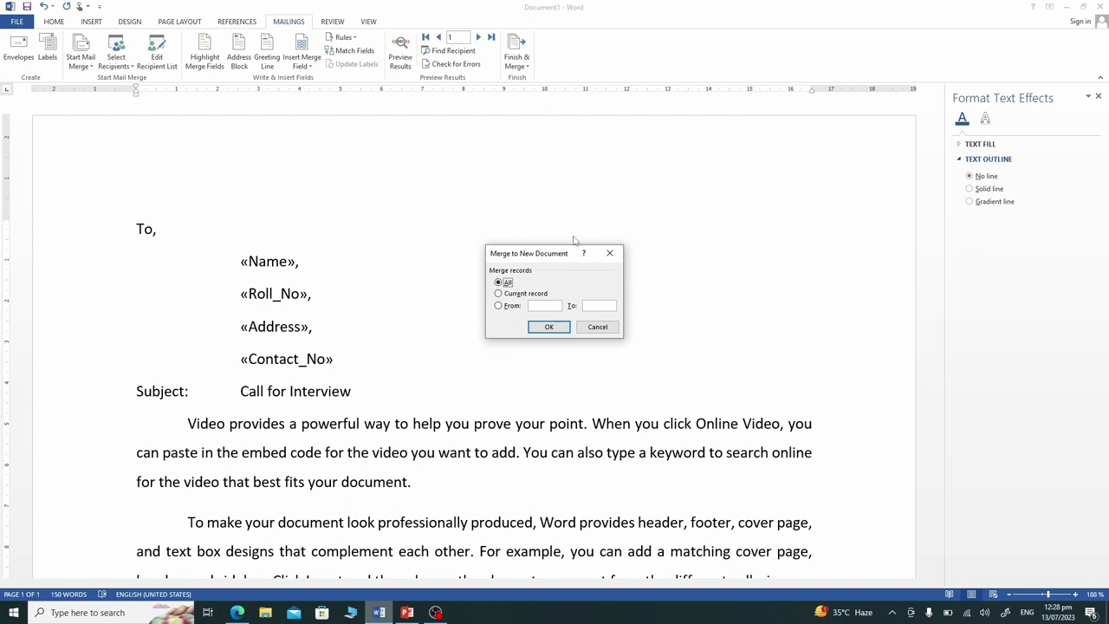
click(555, 331)
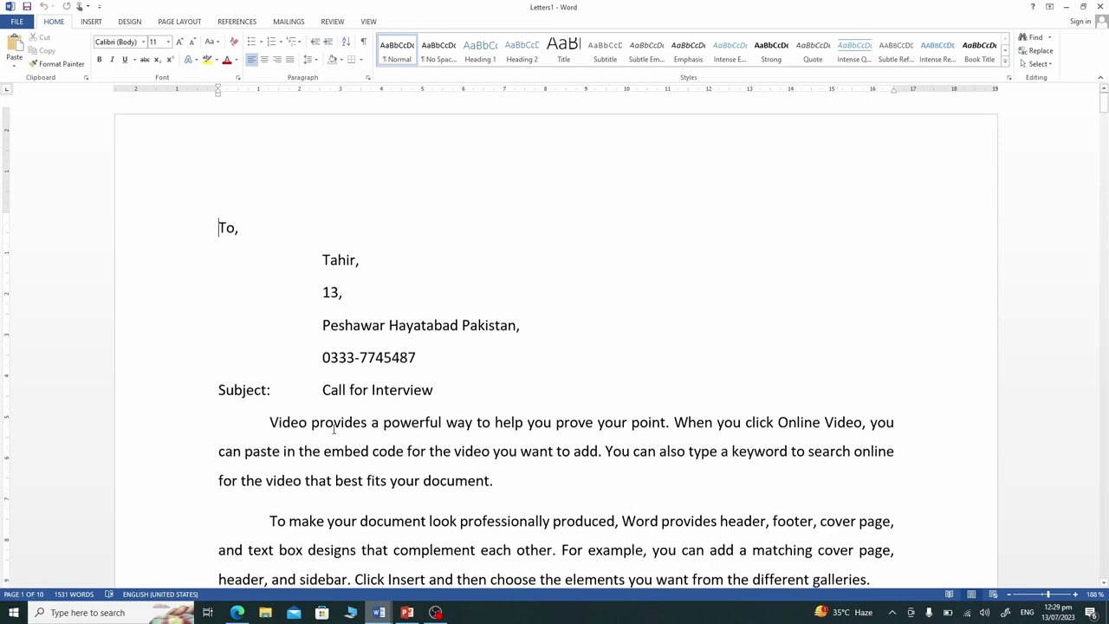
scroll(334, 429, down, 1)
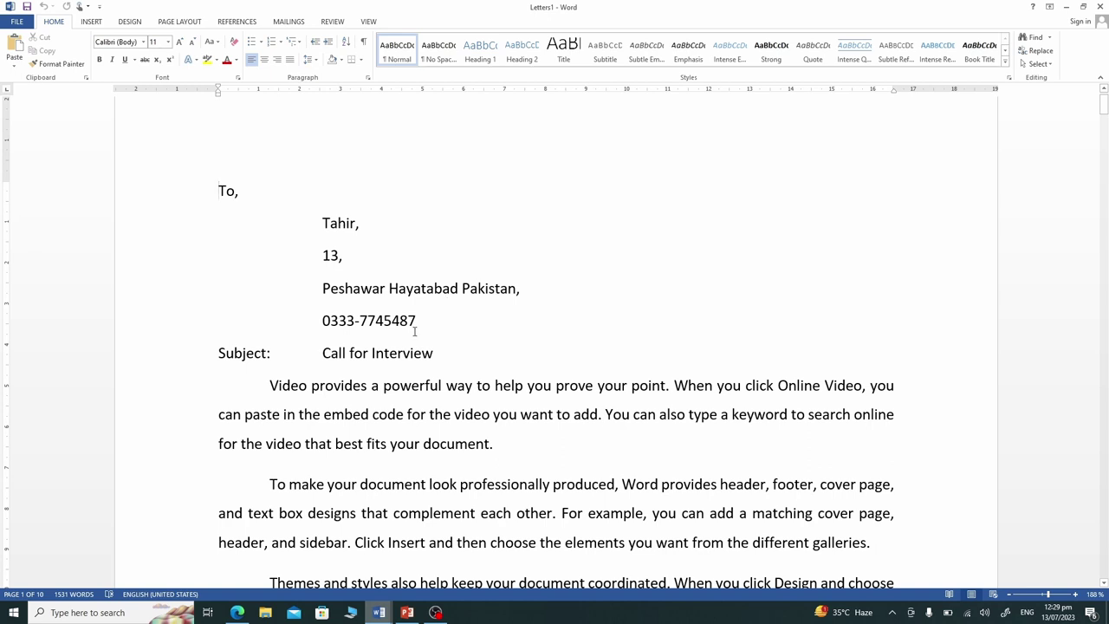
scroll(404, 332, down, 8)
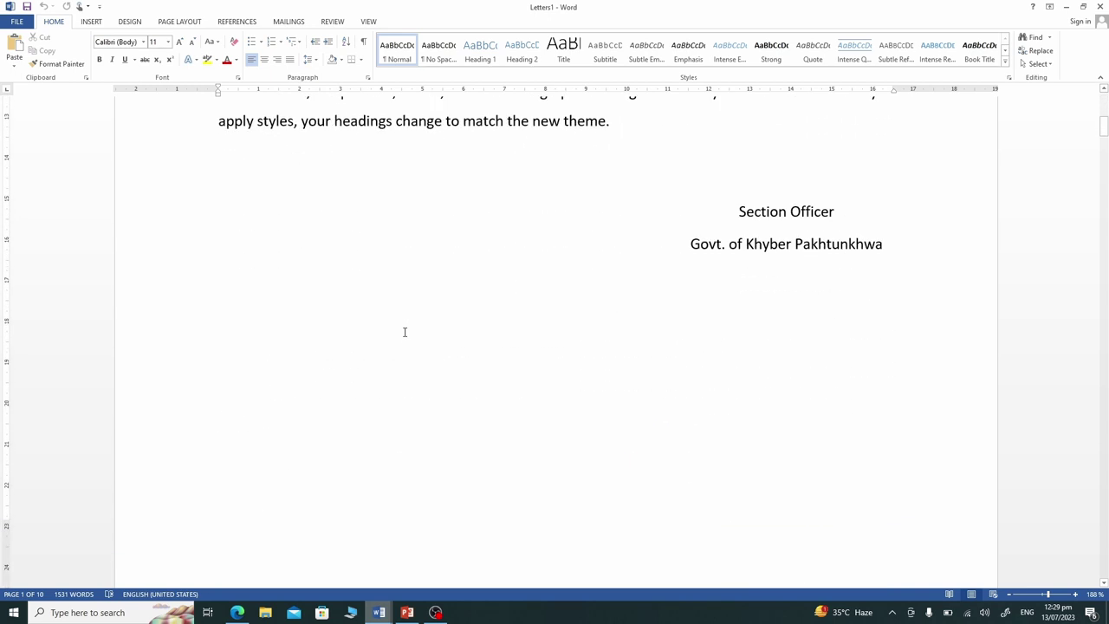
scroll(403, 332, down, 6)
scroll(404, 332, down, 2)
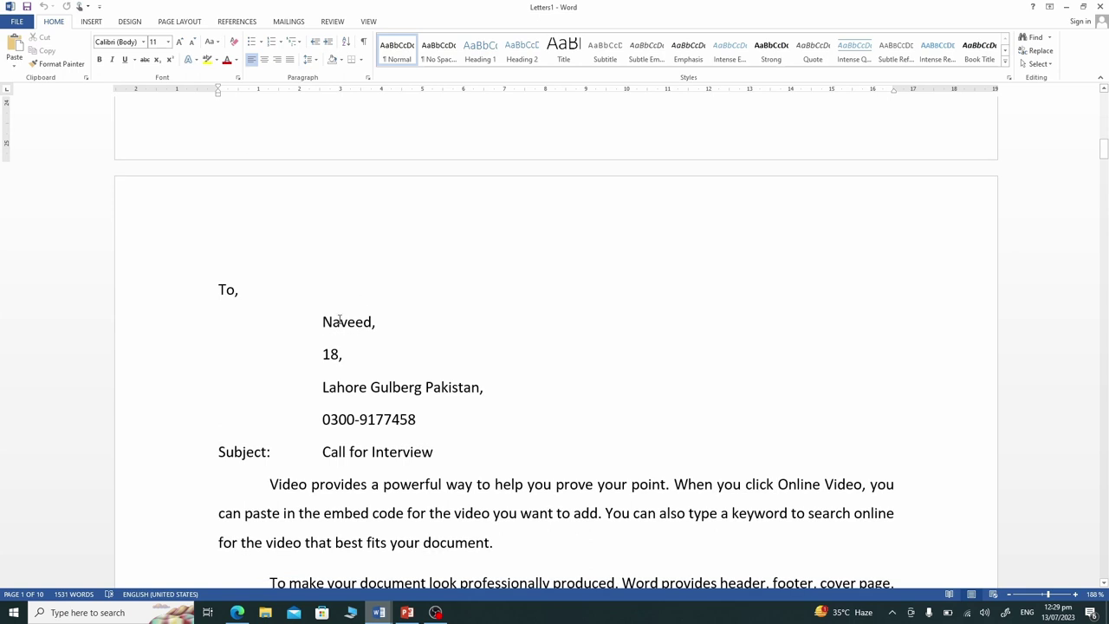
scroll(376, 404, down, 5)
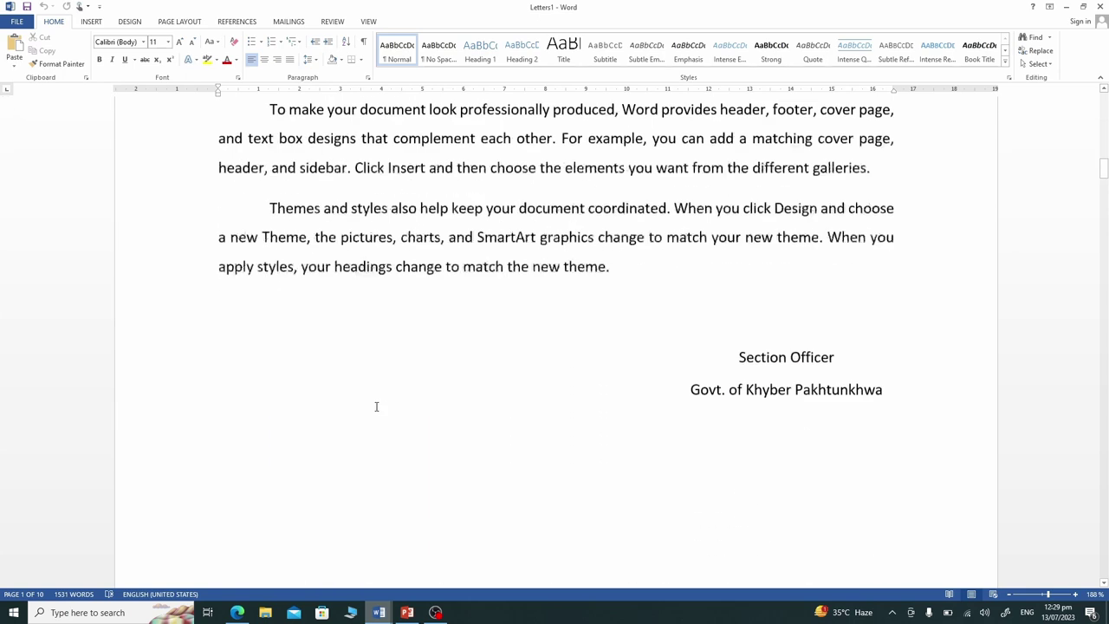
scroll(376, 406, down, 10)
scroll(376, 406, down, 5)
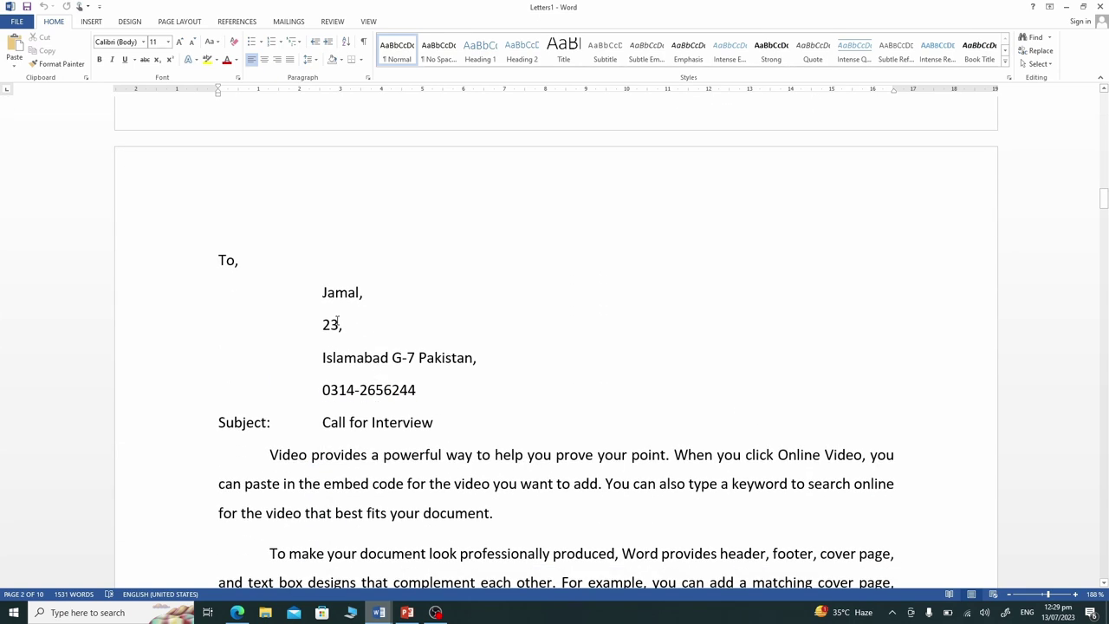
scroll(361, 416, down, 10)
scroll(363, 415, down, 5)
scroll(363, 414, down, 2)
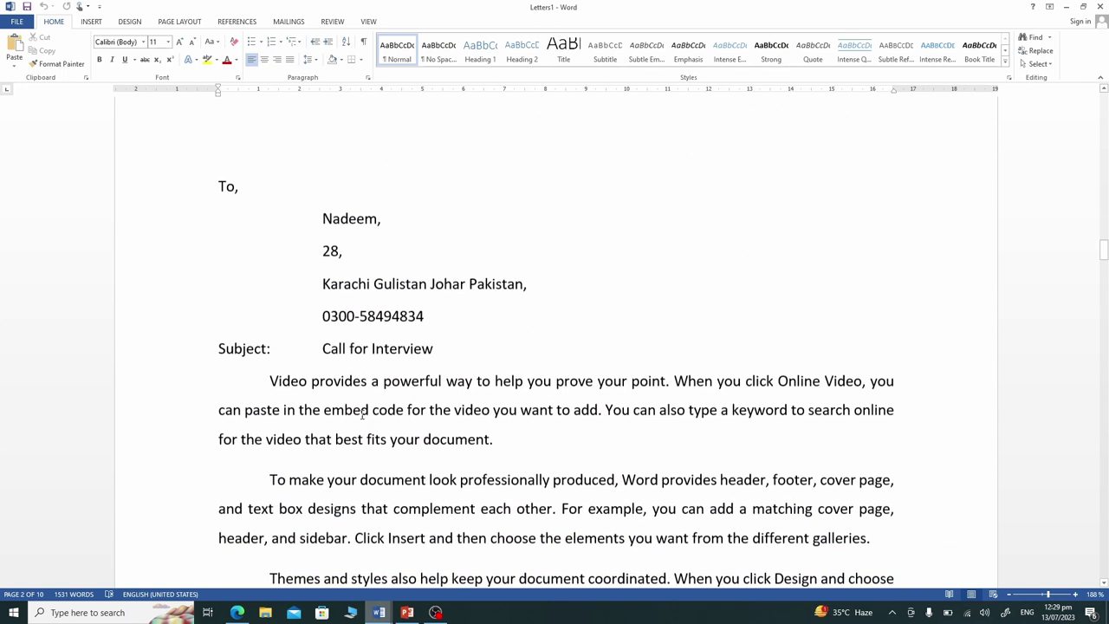
scroll(363, 415, down, 2)
drag(271, 232, 617, 490)
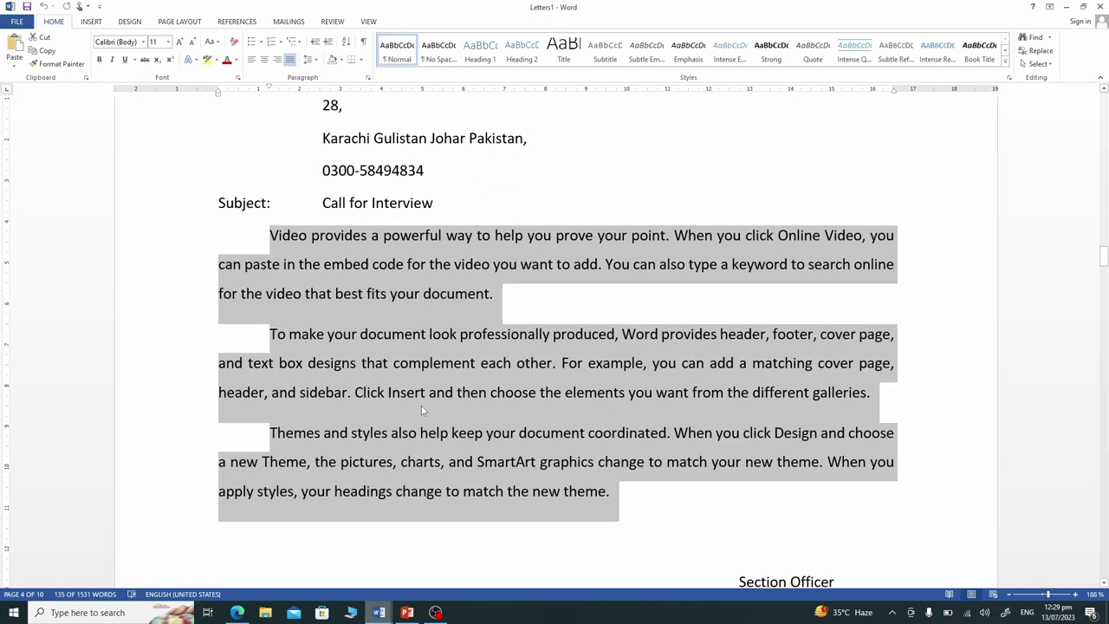
scroll(421, 406, up, 3)
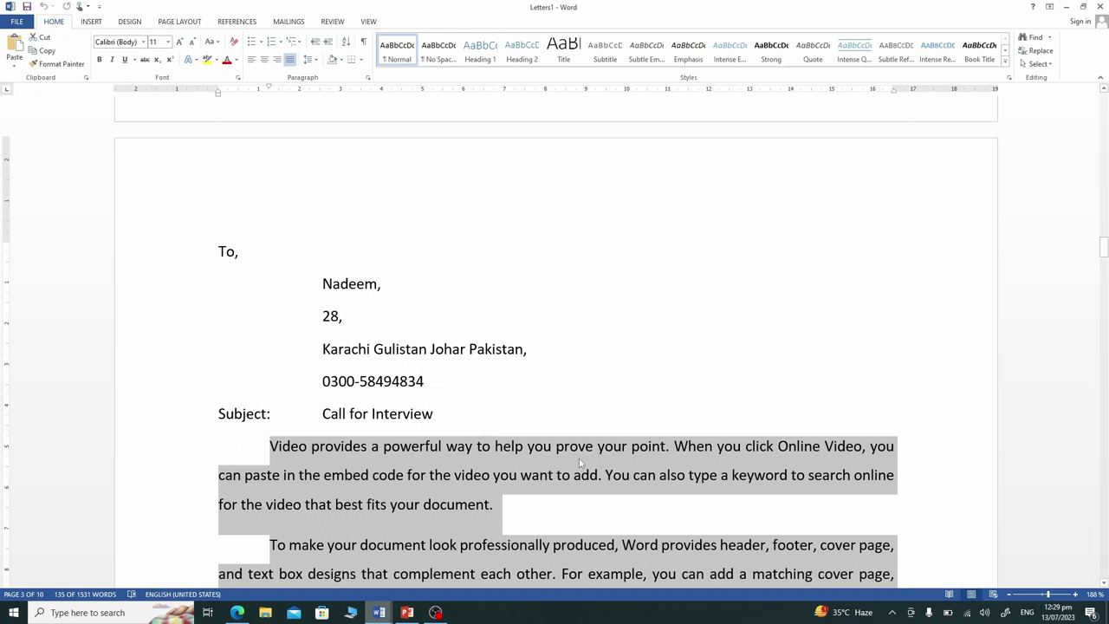
scroll(579, 462, down, 5)
scroll(580, 462, down, 4)
scroll(579, 461, down, 4)
scroll(579, 460, down, 3)
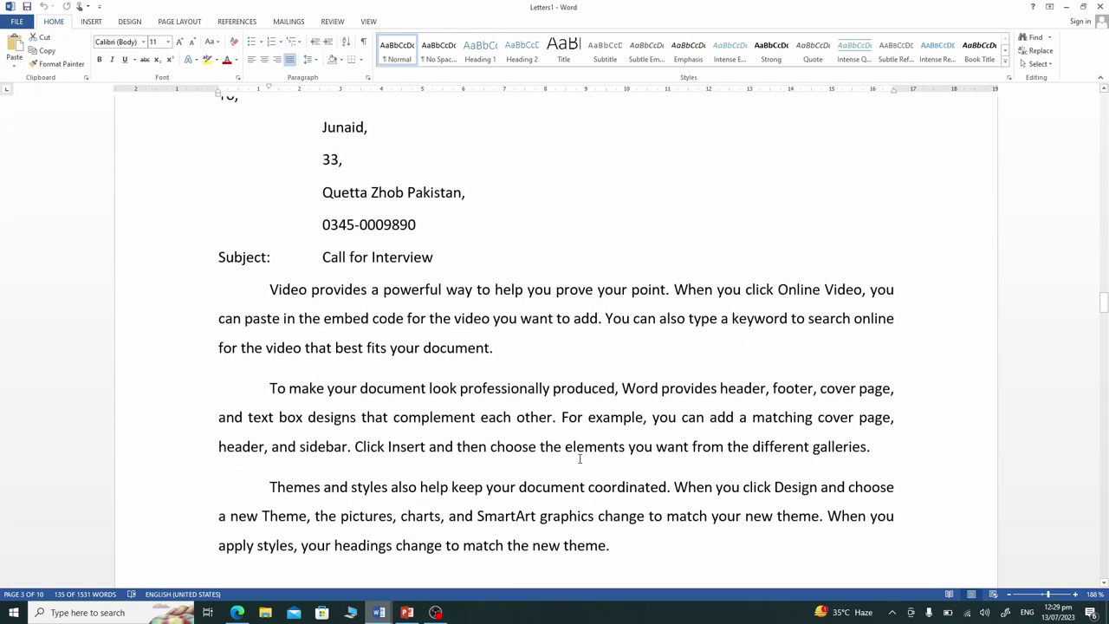
scroll(580, 459, up, 5)
scroll(579, 459, up, 3)
scroll(580, 460, up, 3)
scroll(579, 459, up, 1)
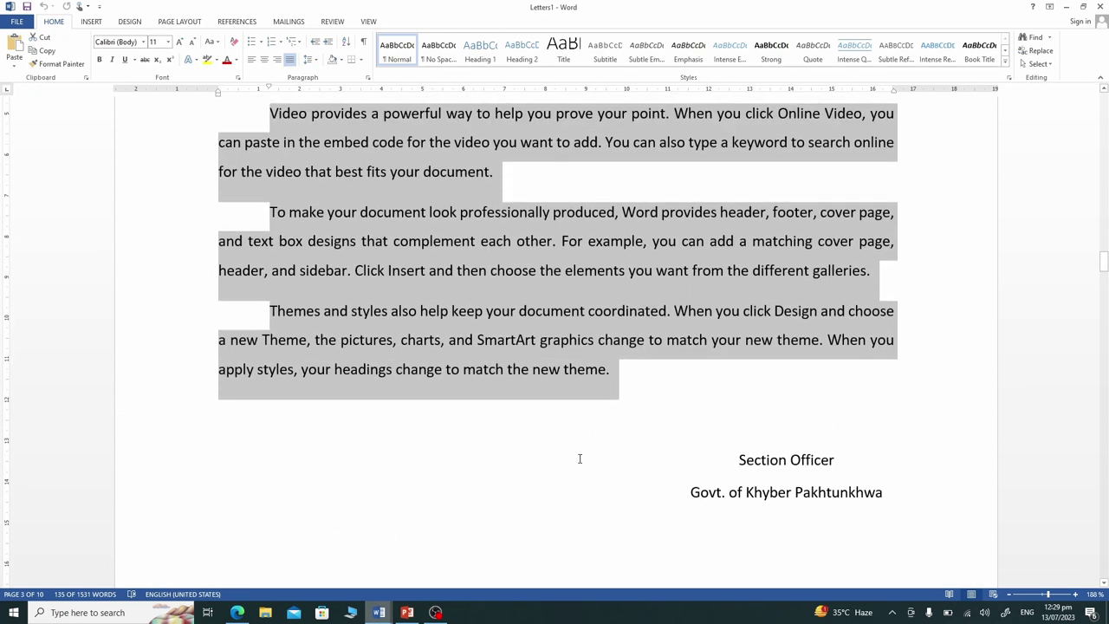